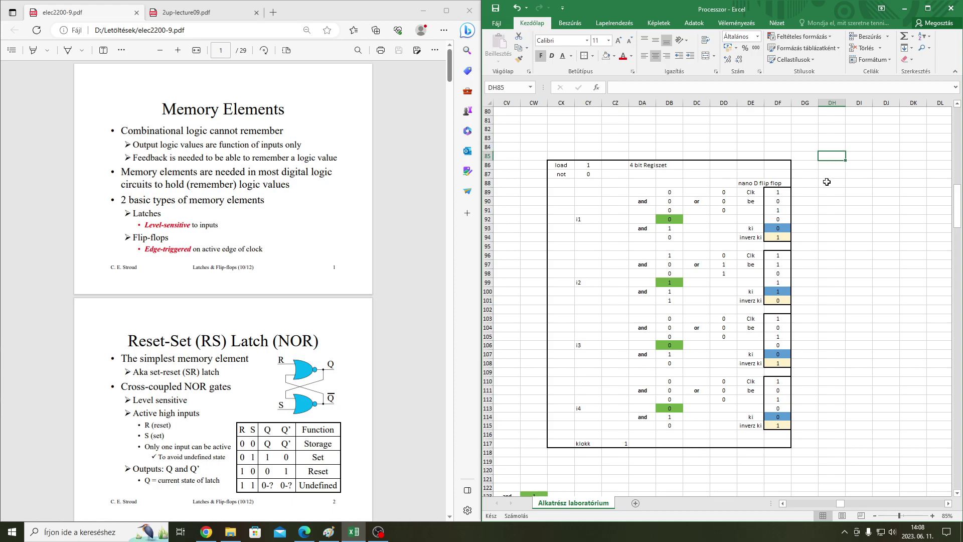
left_click(828, 210)
key("Down")
key("Down")
key("Down")
key("Down")
key("Down")
key("Down")
key("Down")
key("Down")
key("Down")
key("Down")
key("Down")
key("Down")
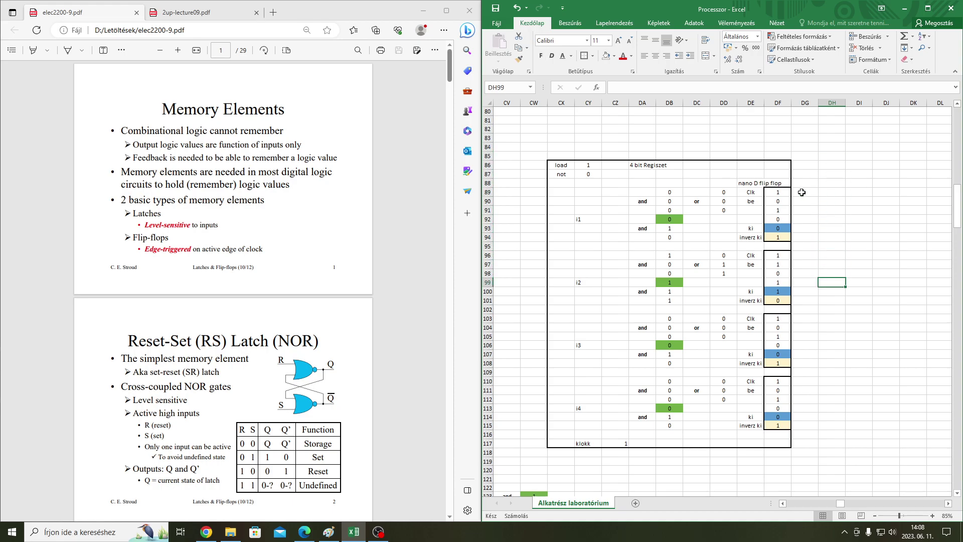
key("Down")
key("Down")
key("Down")
key("Down")
key("Down")
key("Down")
key("Down")
key("Down")
key("Down")
key("Down")
key("Down")
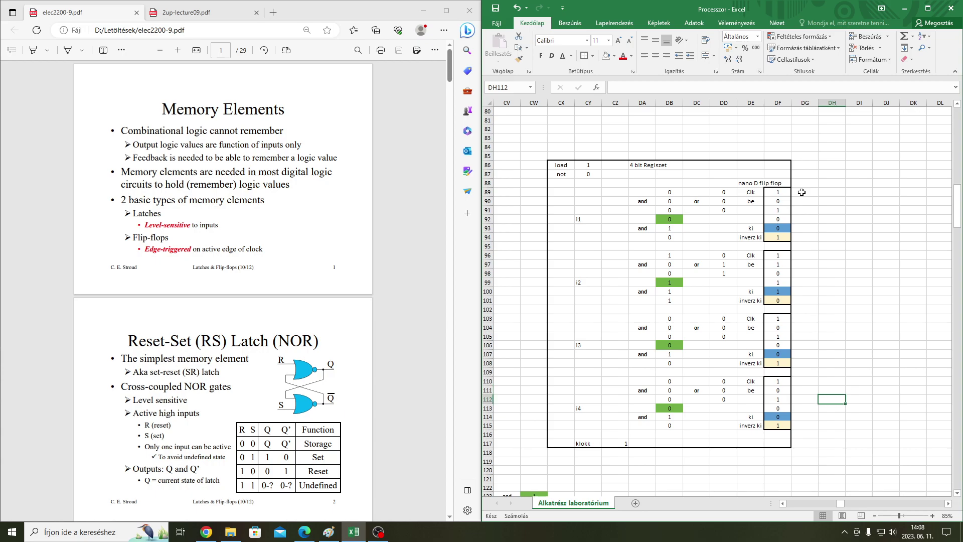
key("Down")
key("Up")
key("Up")
key("Up")
left_click_drag(672, 117, 672, 138)
left_click_drag(670, 228, 673, 390)
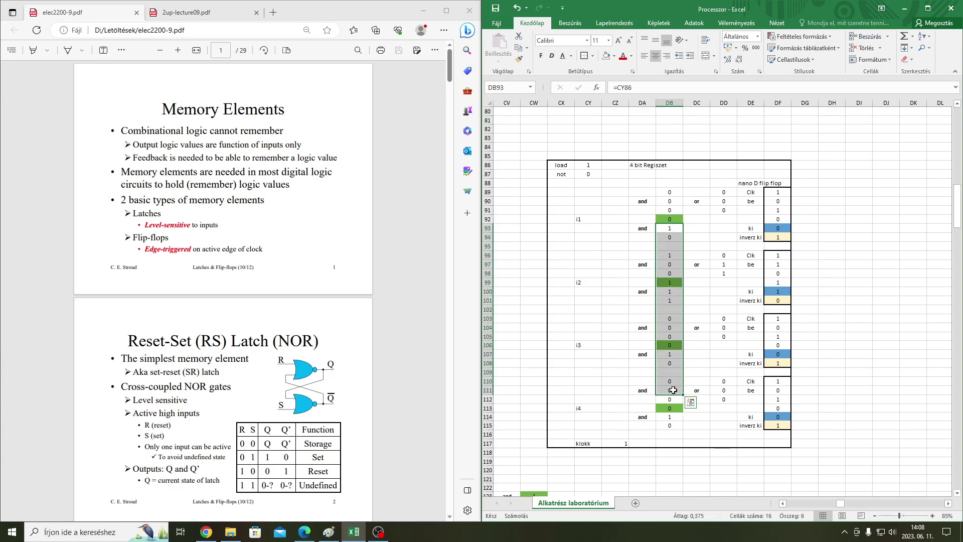
left_click(616, 308)
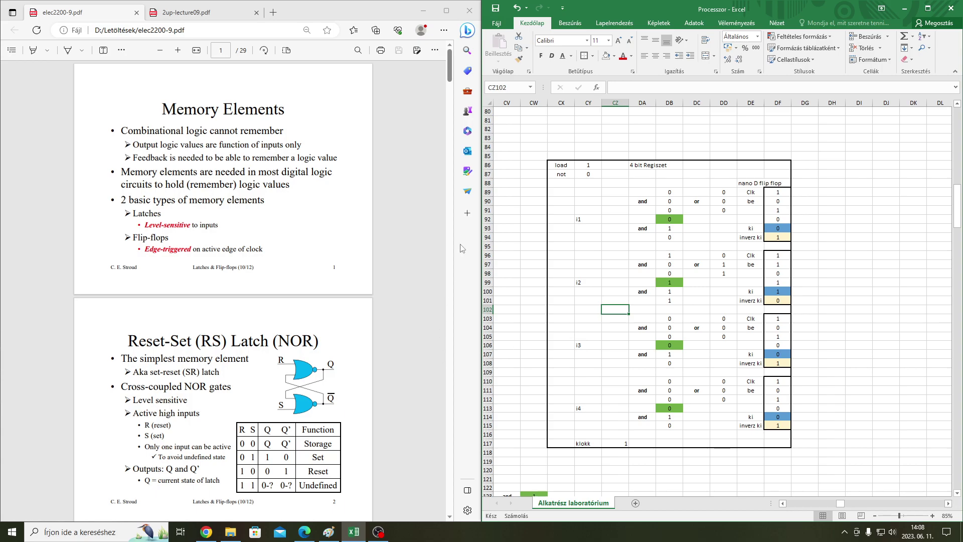
left_click(647, 138)
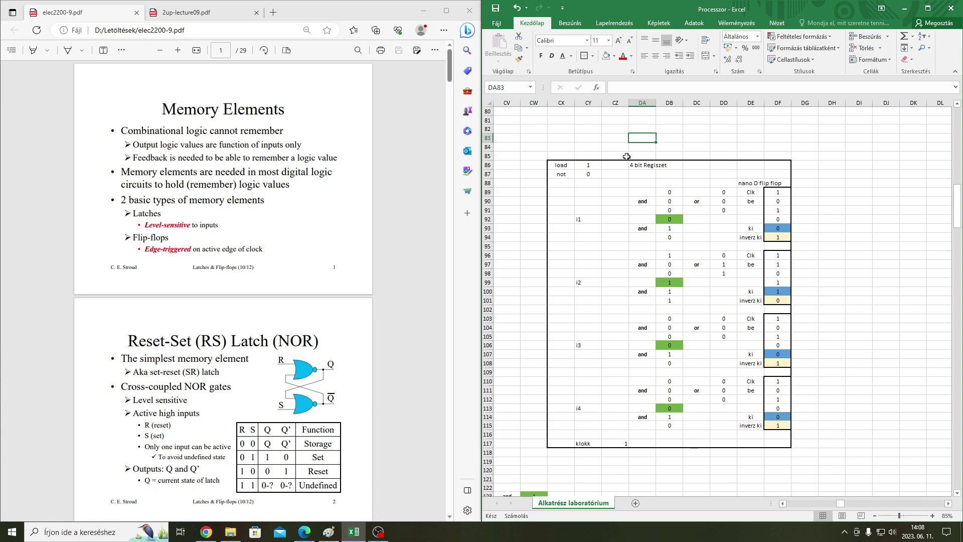
Step: Open the LC10-new-logic and 5571 PDFs from the Letöltések folder and skim their pages
left_click(230, 531)
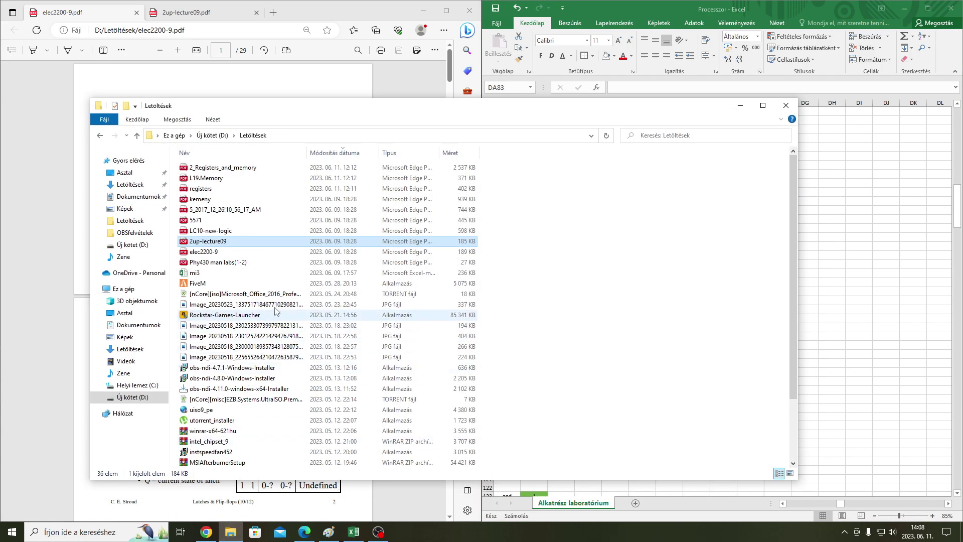
double_click(223, 232)
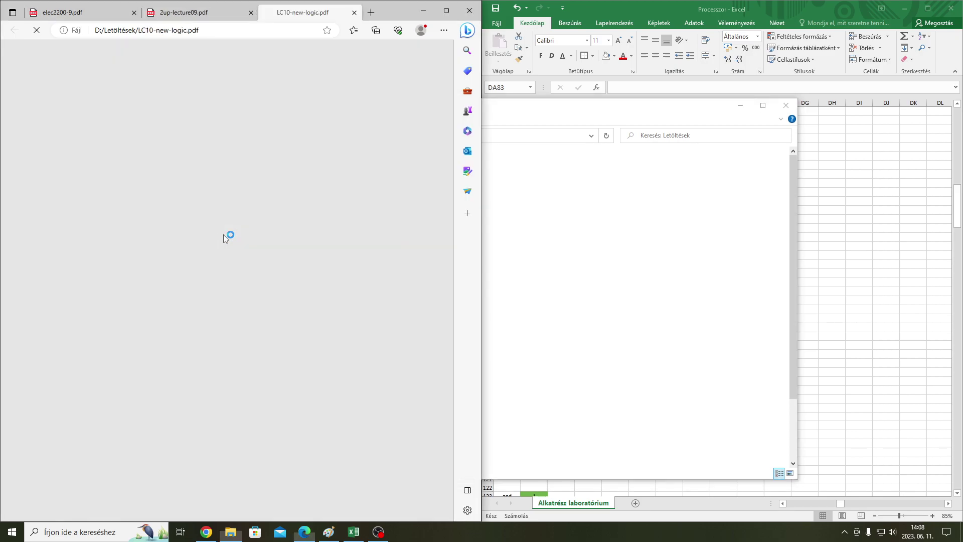
scroll(227, 320, "down", 2)
scroll(227, 320, "down", 5)
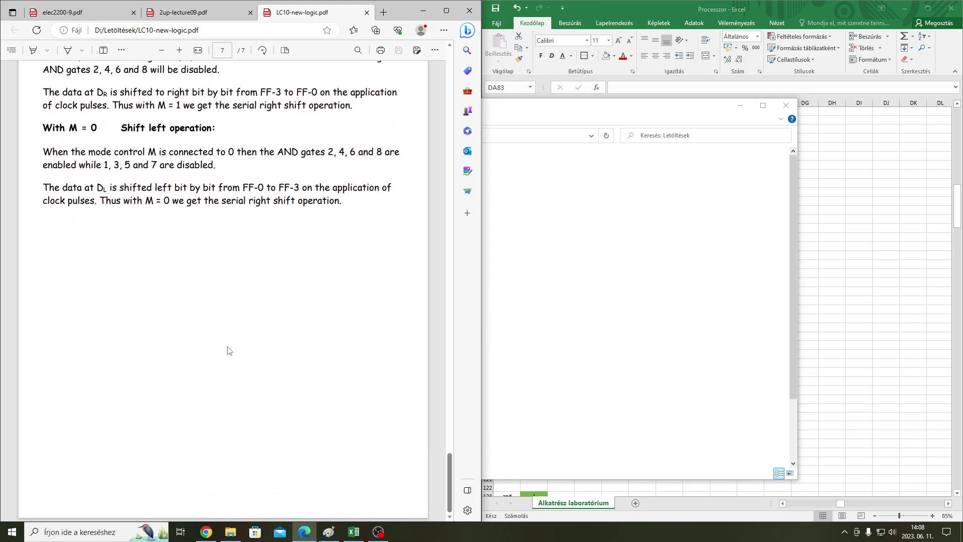
left_click(230, 531)
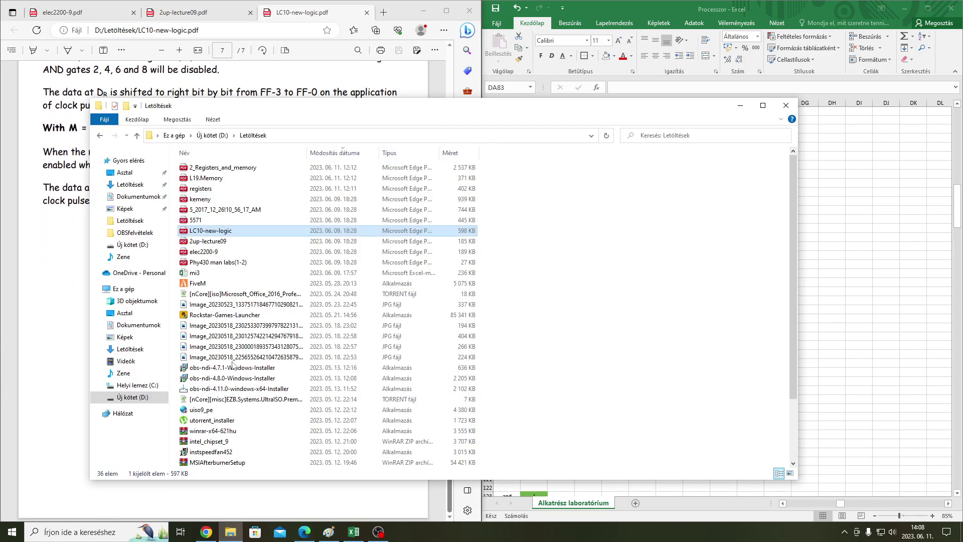
double_click(194, 221)
scroll(227, 507, "up", 6)
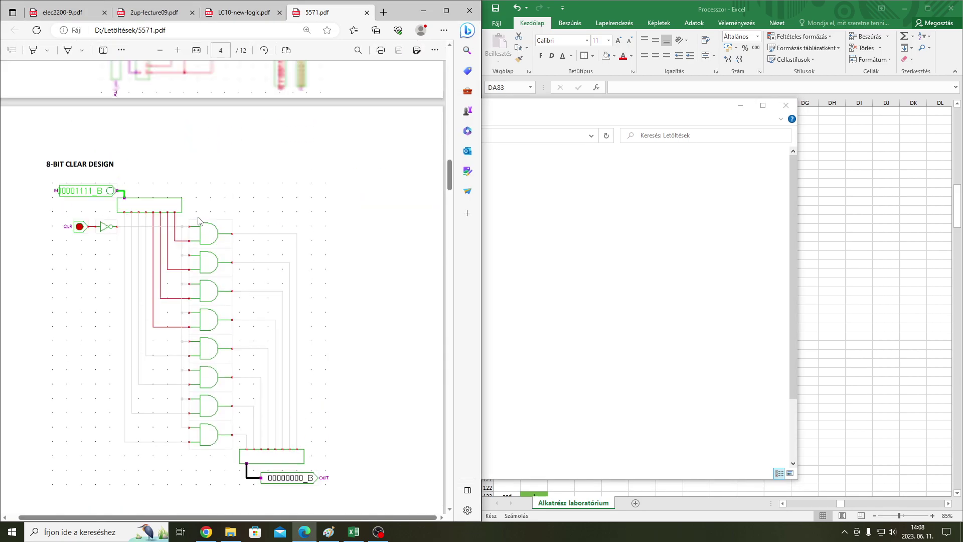
Step: Open the PDF 5_2017_12_26!10_56_17_AM from the Letöltések folder and examine Table 6.7 on bus register selection
left_click(231, 530)
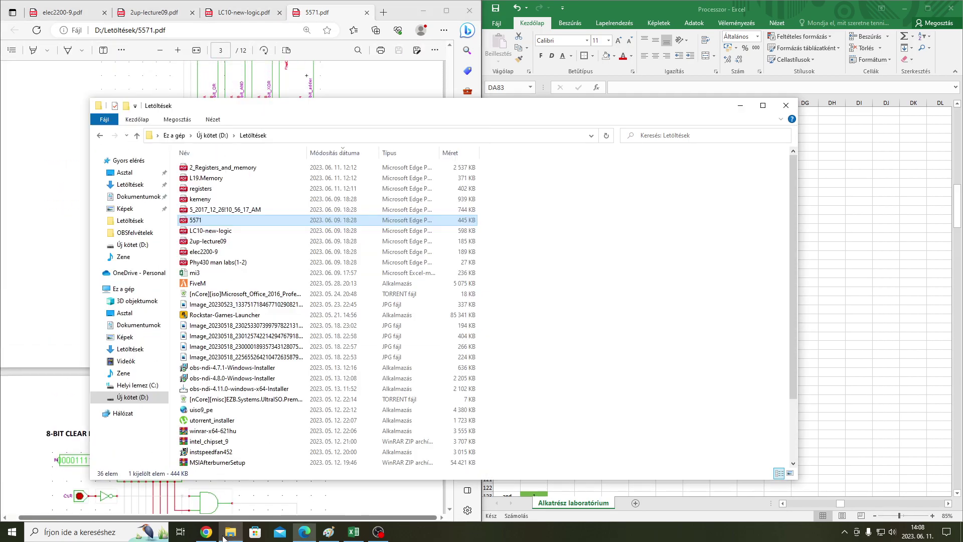
double_click(231, 209)
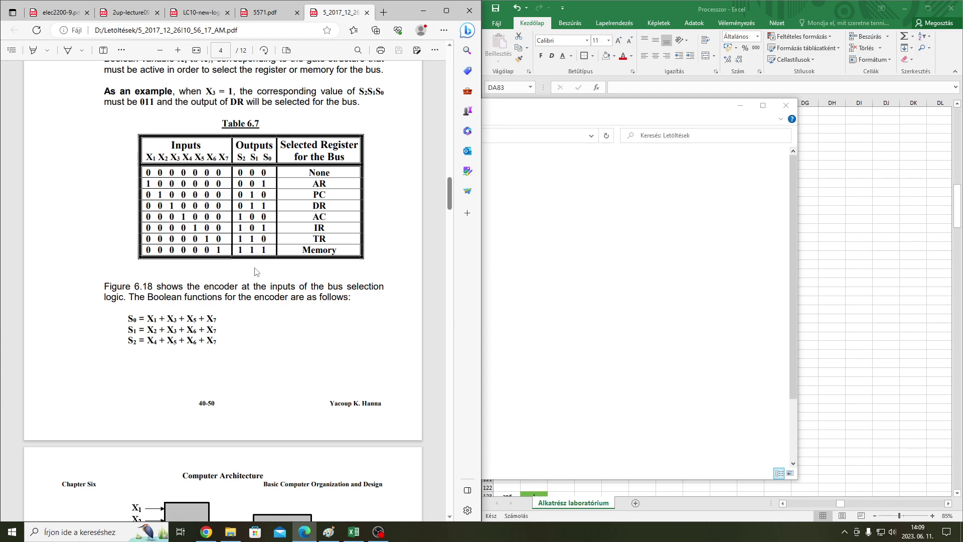
scroll(257, 271, "up", 3)
scroll(217, 331, "down", 2)
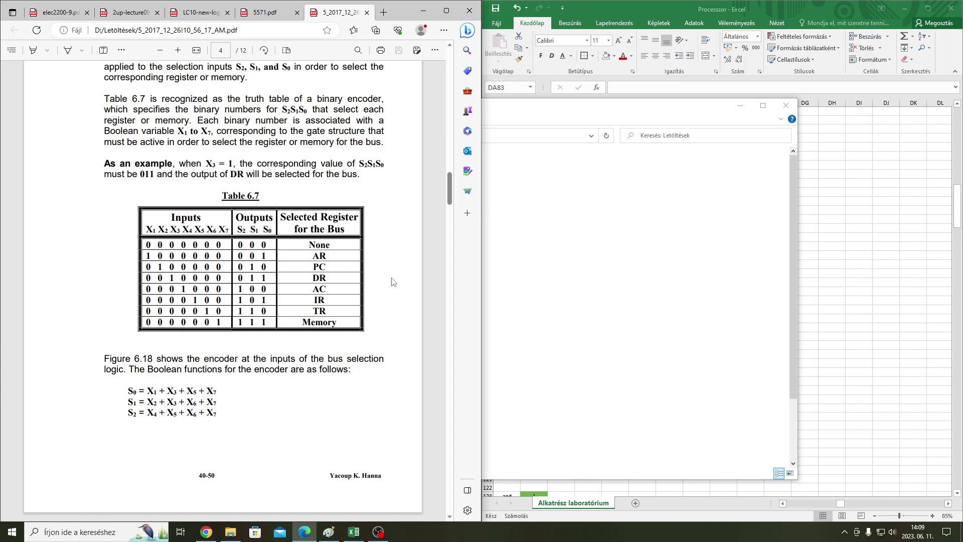
Step: Switch to the maximised Excel workbook and set input F0 of the dekóder block in CR66 to 1
key("Escape")
left_click(927, 8)
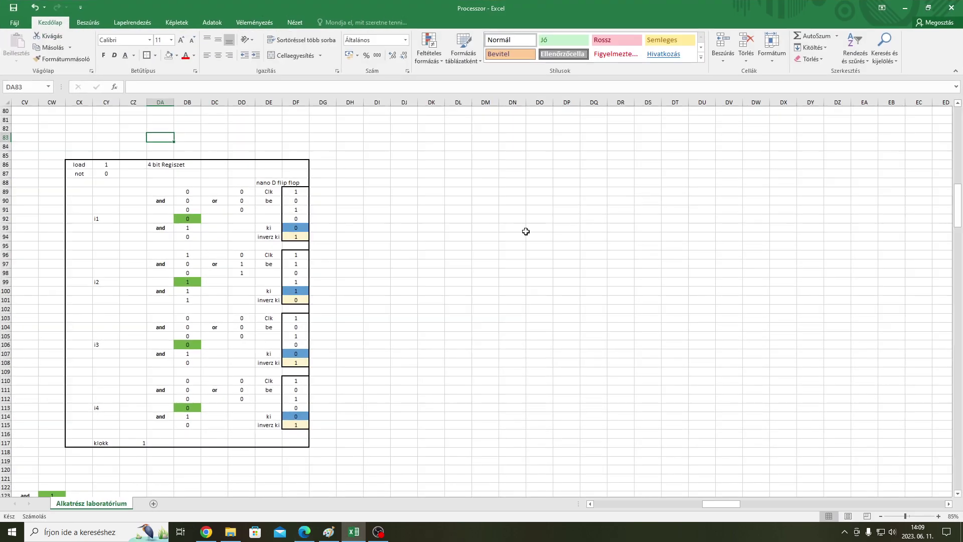
scroll(478, 247, "up", 9)
left_click_drag(715, 504, 693, 504)
scroll(477, 388, "up", 3)
scroll(477, 388, "down", 3)
left_click(427, 336)
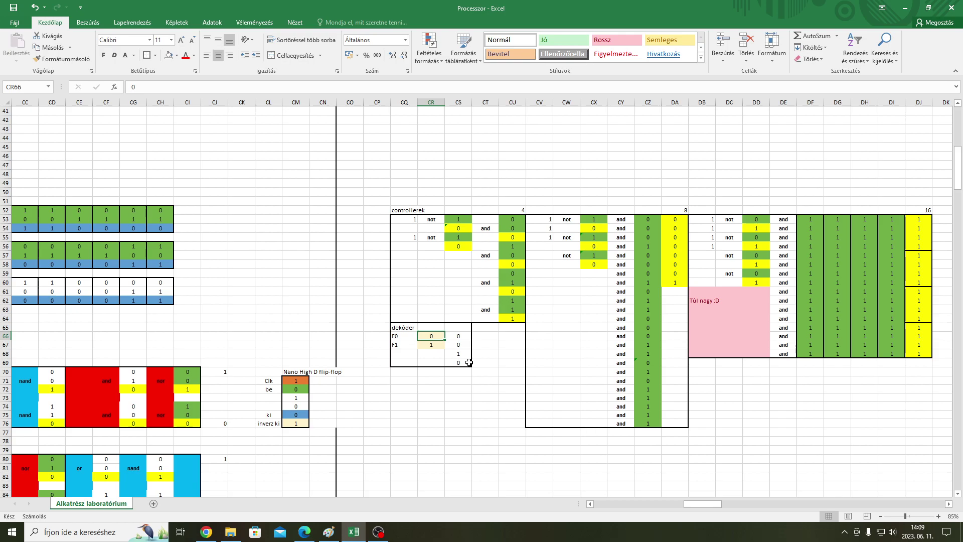
type("0")
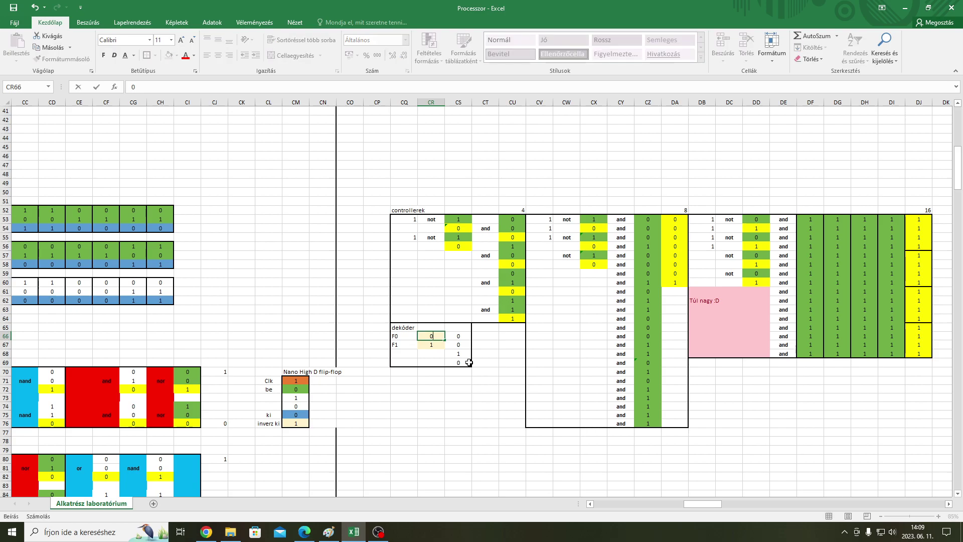
type("1")
key("Return")
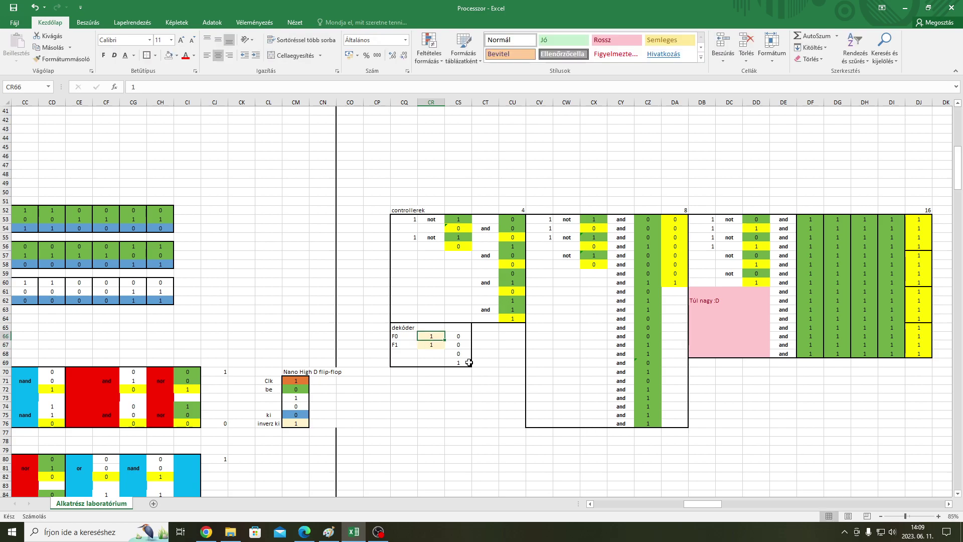
Step: Set input F1 of the dekóder block in CR67 to 0
type("10")
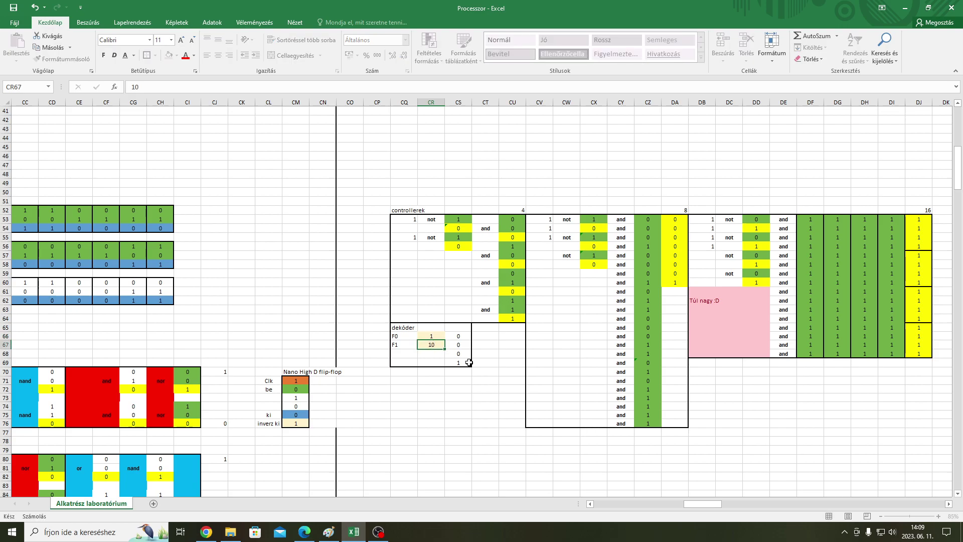
key("BackSpace")
key("BackSpace")
type("0")
key("Tab")
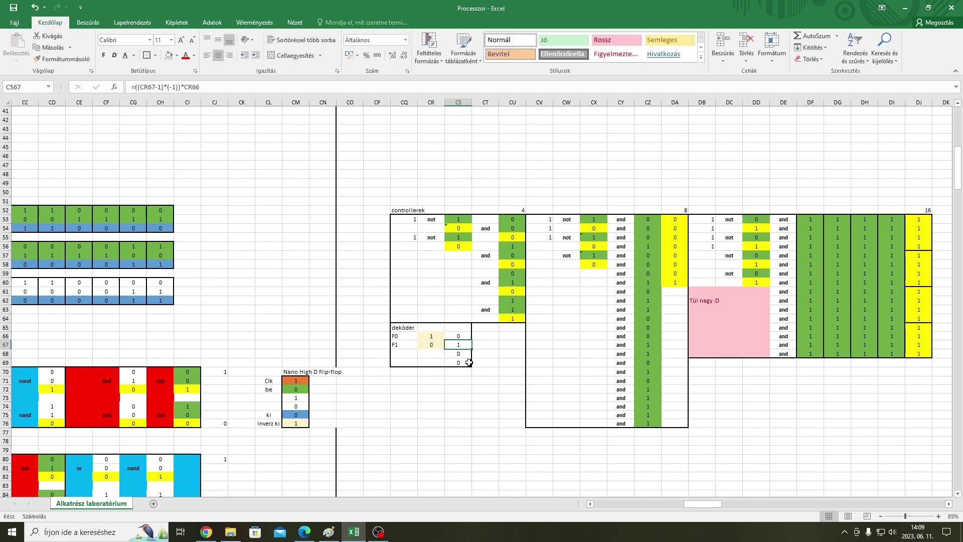
Step: Examine the not and and gate cells of the 4-, 8- and 16-output controllers, including the 8-output controller's results in column DA
left_click_drag(453, 221, 451, 235)
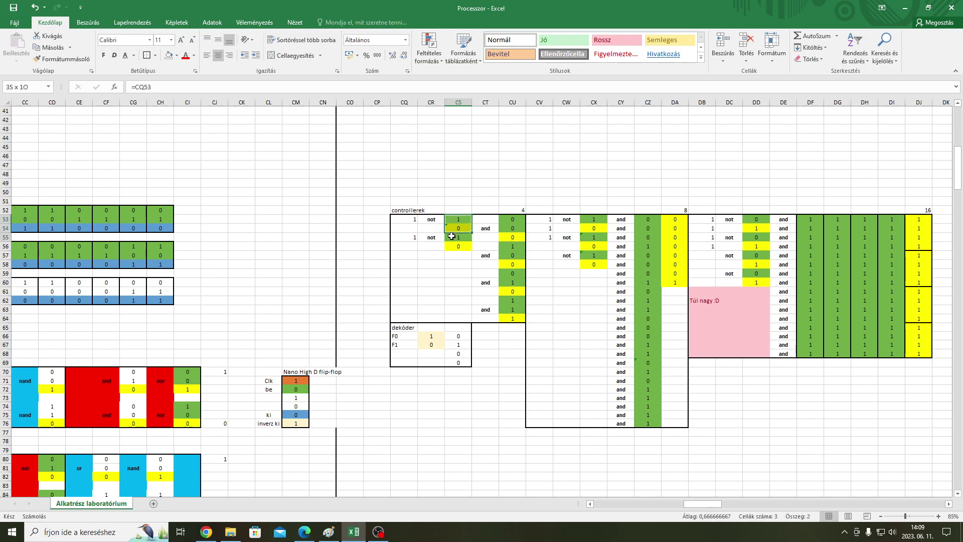
left_click(458, 291)
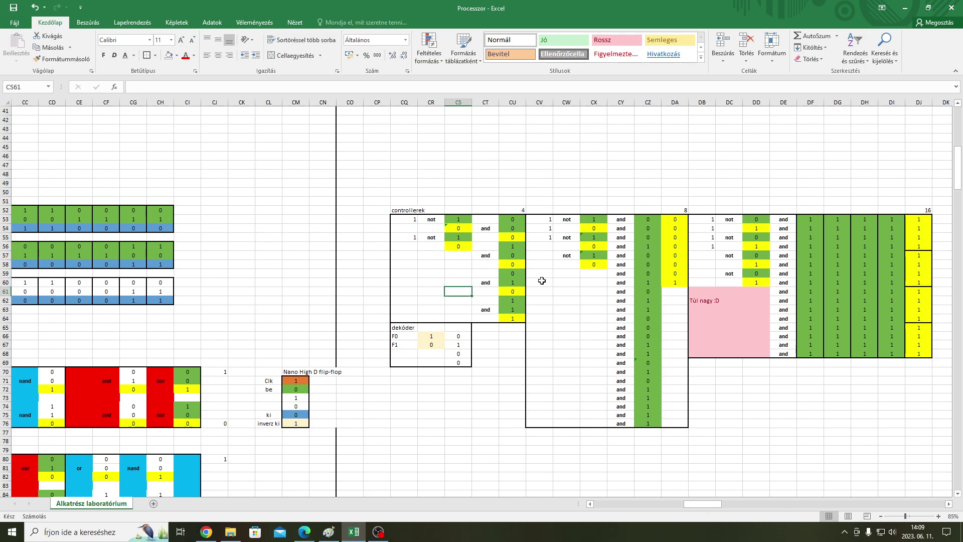
left_click_drag(416, 219, 507, 235)
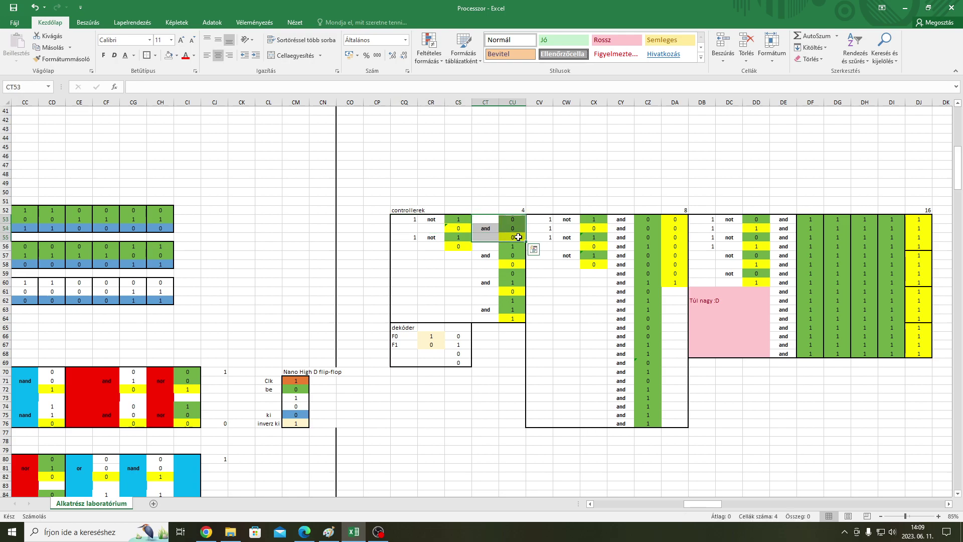
left_click_drag(412, 220, 500, 304)
left_click_drag(541, 220, 592, 262)
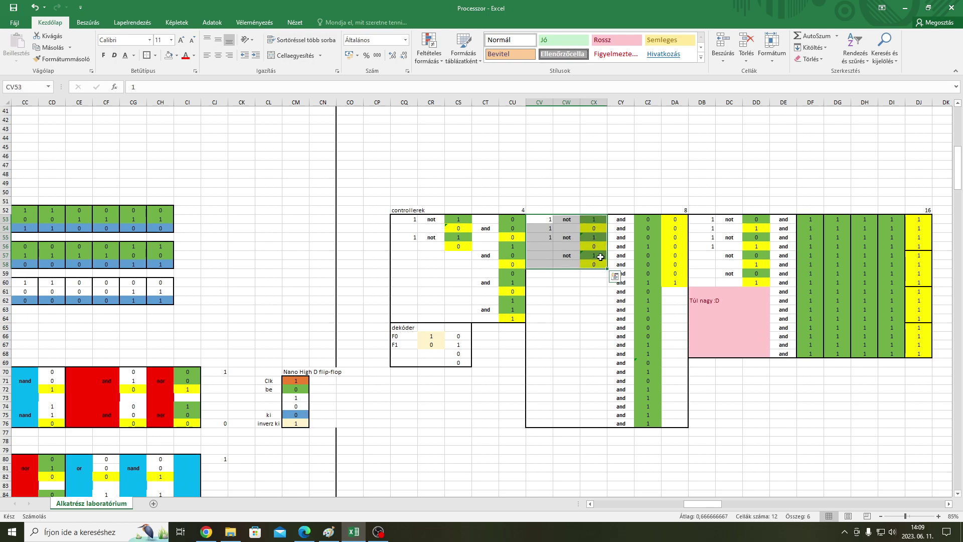
left_click_drag(619, 221, 648, 423)
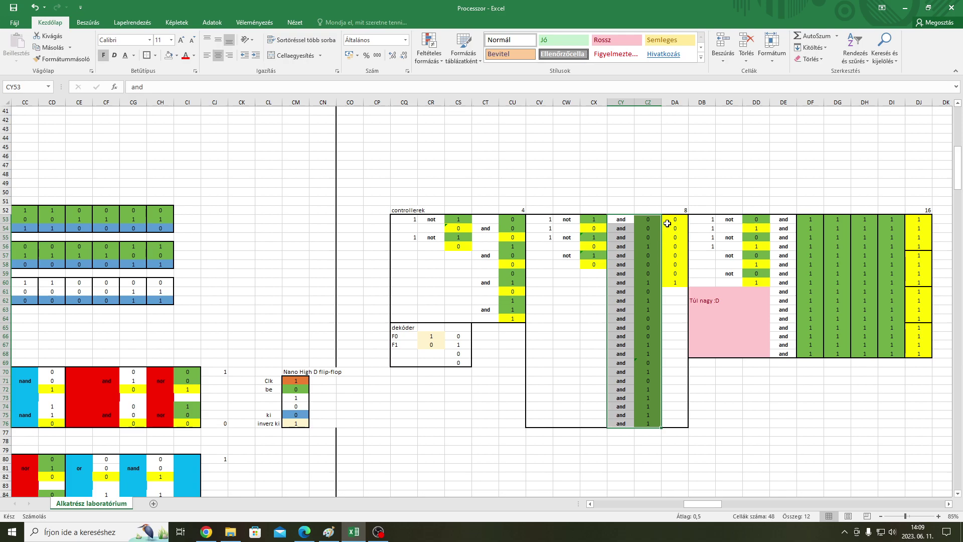
left_click_drag(651, 239, 648, 401)
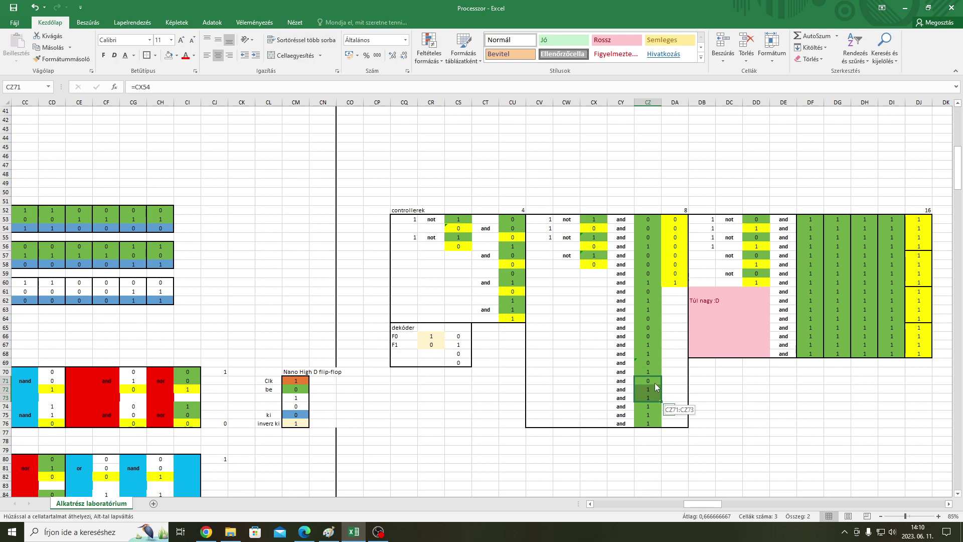
left_click_drag(675, 423, 675, 246)
left_click(816, 249)
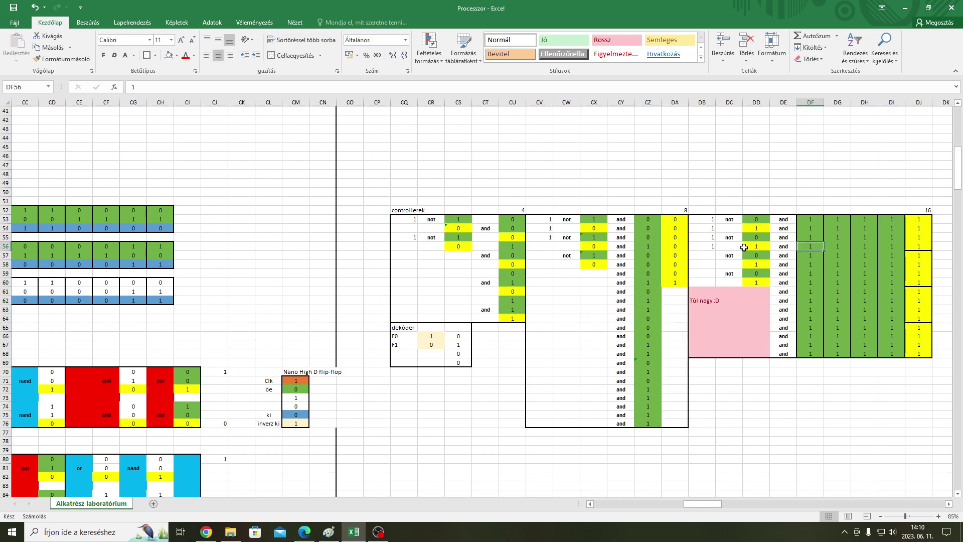
left_click_drag(669, 217, 674, 281)
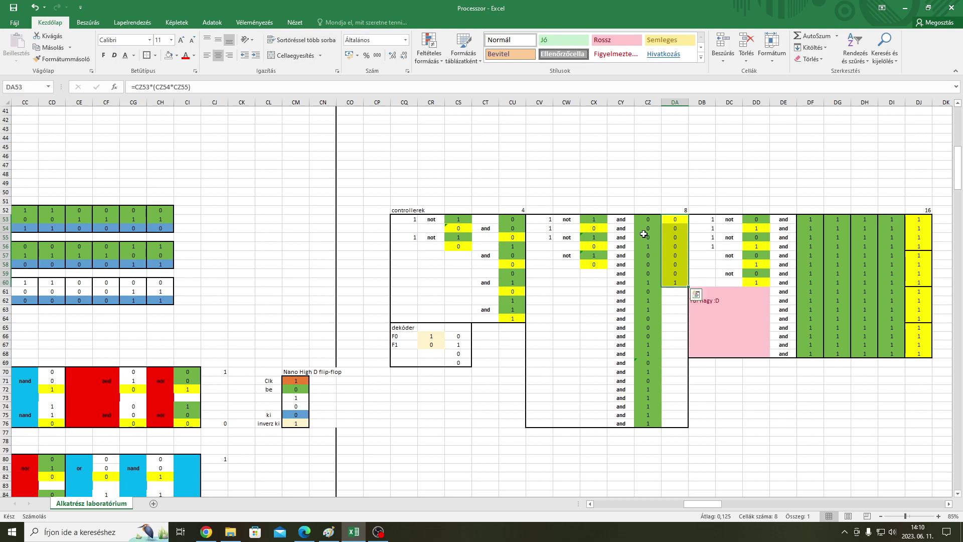
Step: Set all three inputs of the 8-output controller, CV53 to CV55, to 0
left_click(538, 219)
type("0")
key("Return")
type("0")
key("Return")
type("0")
key("ctrl+Return")
key("Up")
key("Up")
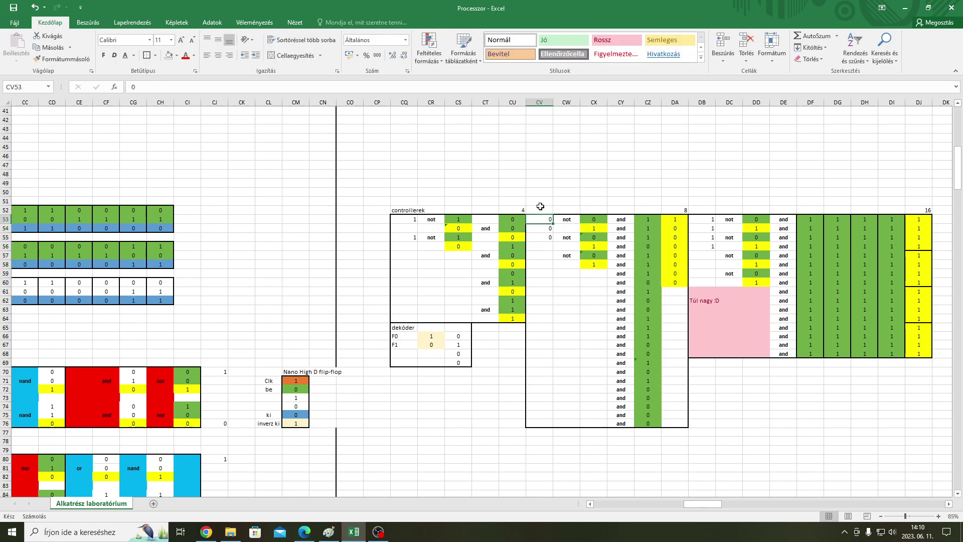
Step: Set the first two inputs of the 8-output controller, CV53 and CV54, to 1
type("1")
key("Return")
type("01")
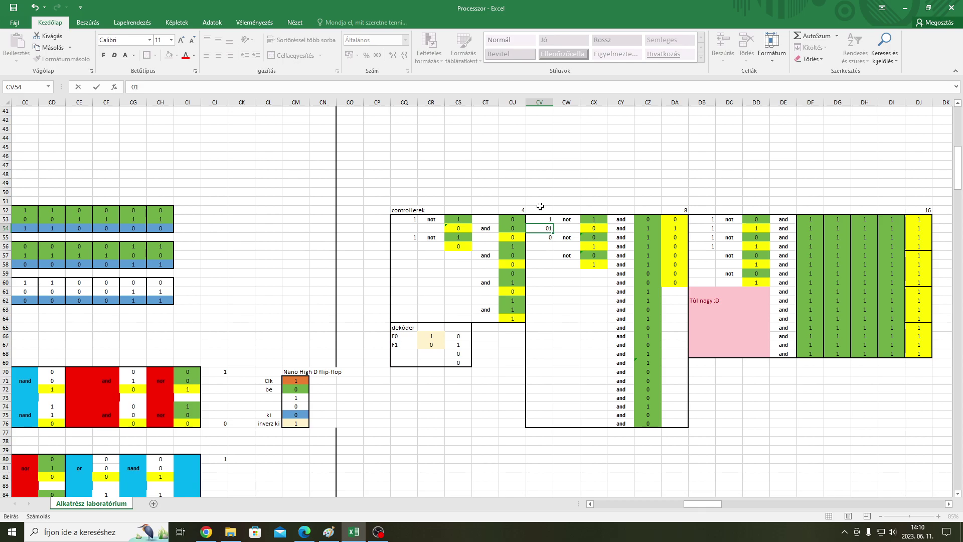
key("ctrl+Return")
key("Up")
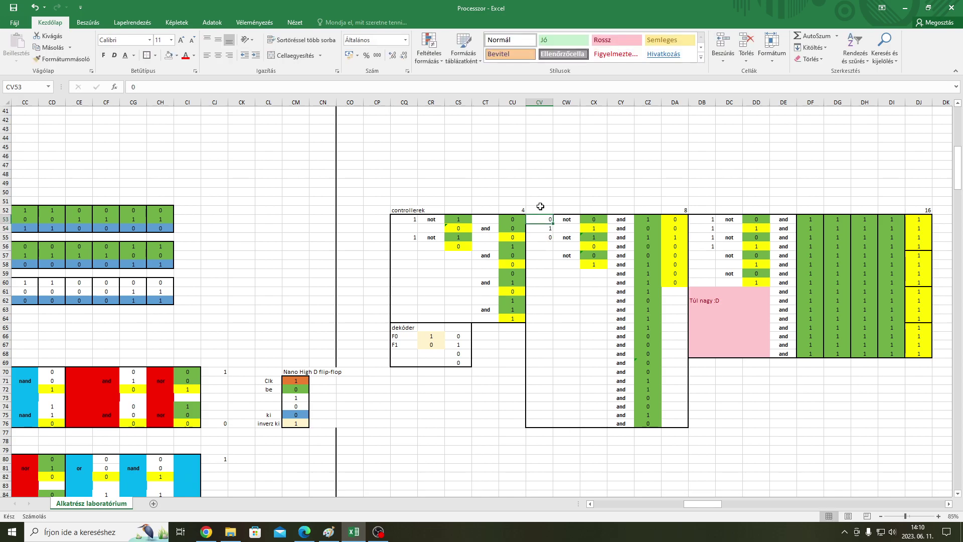
key("Down")
key("Up")
type("1")
key("Return")
Step: Review the 16-output controller's gate and output columns and the three- and four-input and gates in rows 123 to 127
left_click_drag(922, 219, 923, 345)
left_click_drag(811, 246, 887, 247)
left_click_drag(810, 220, 813, 247)
scroll(817, 270, "up", 3)
scroll(822, 273, "up", 1)
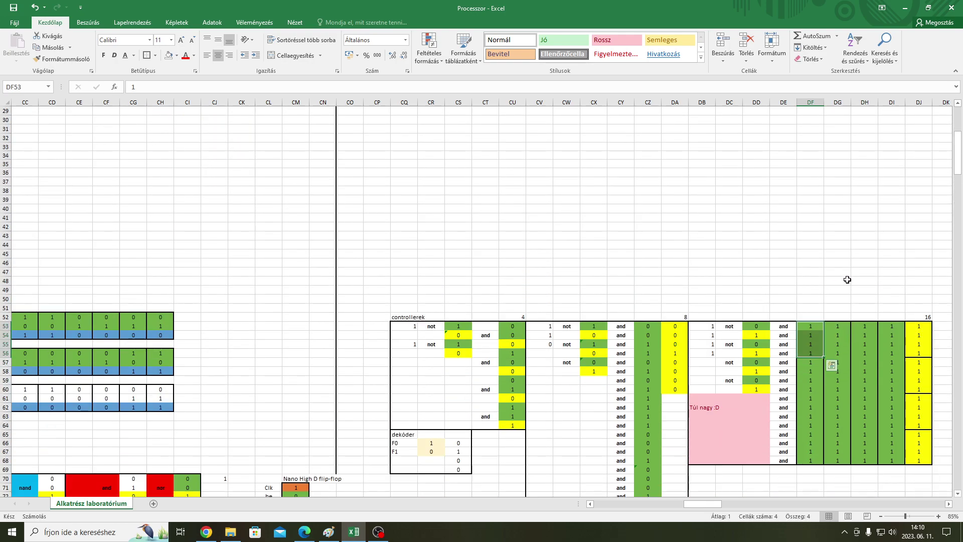
left_click(947, 504)
left_click(949, 504)
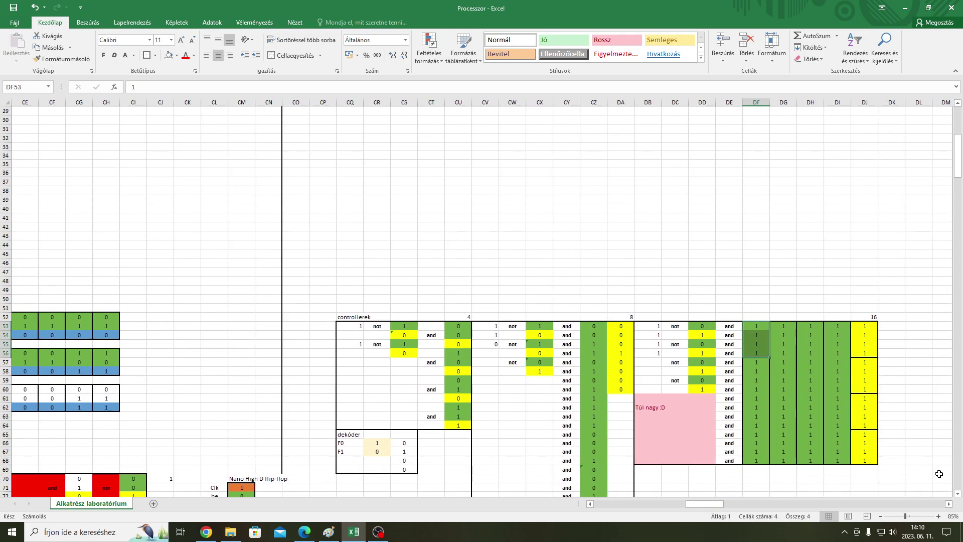
scroll(926, 450, "down", 20)
scroll(923, 448, "down", 5)
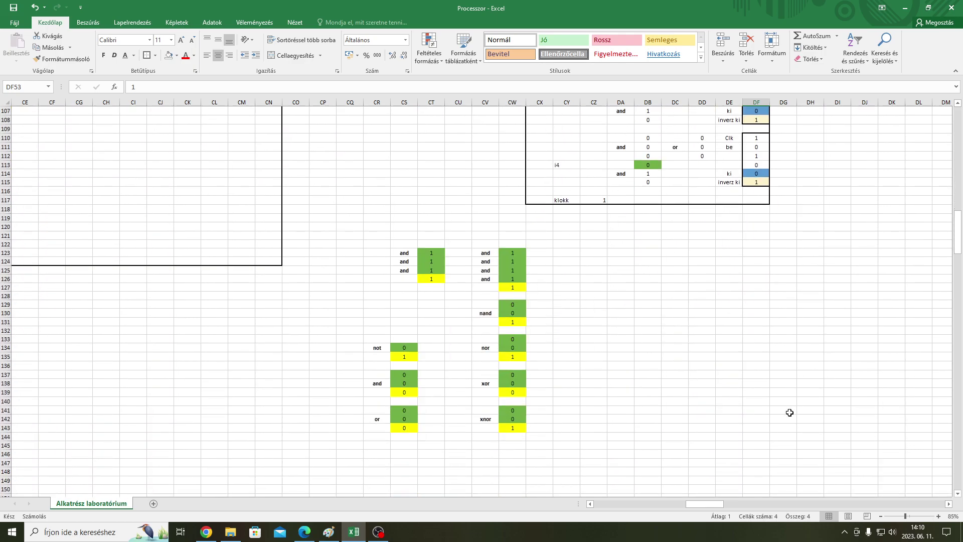
left_click_drag(481, 252, 522, 287)
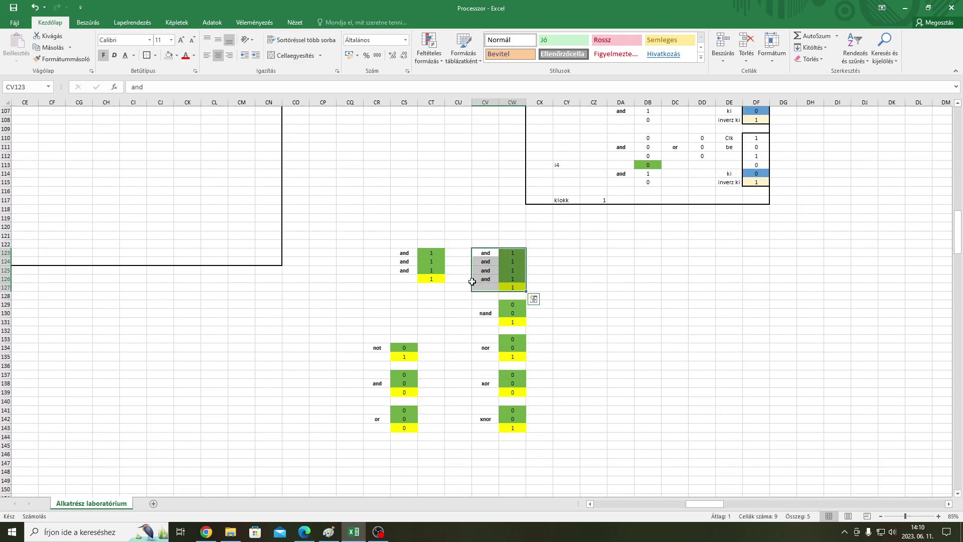
left_click_drag(412, 254, 428, 284)
left_click(426, 215)
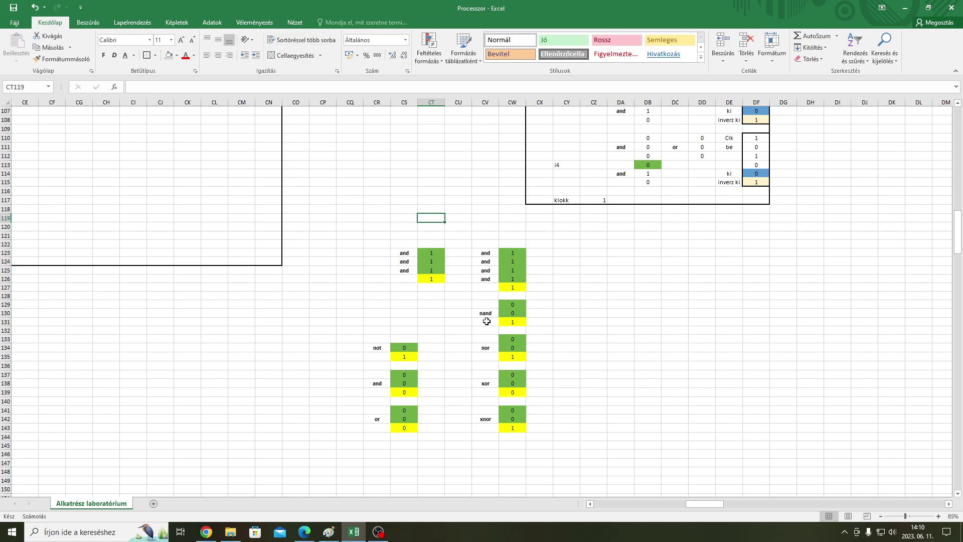
Step: Examine the 16-output controller's result cells in column DJ and the whole 4-output controller block
scroll(486, 318, "up", 13)
scroll(544, 388, "up", 9)
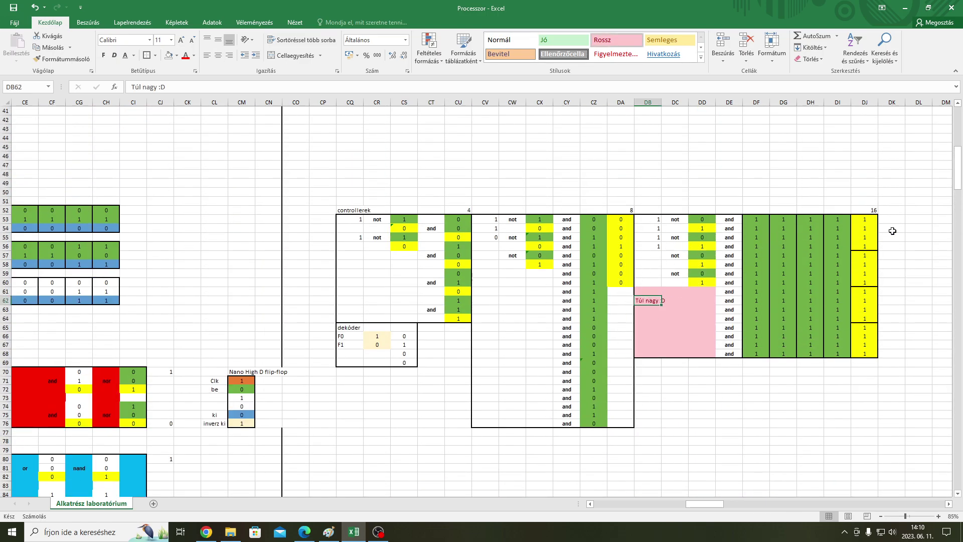
left_click_drag(864, 264, 864, 288)
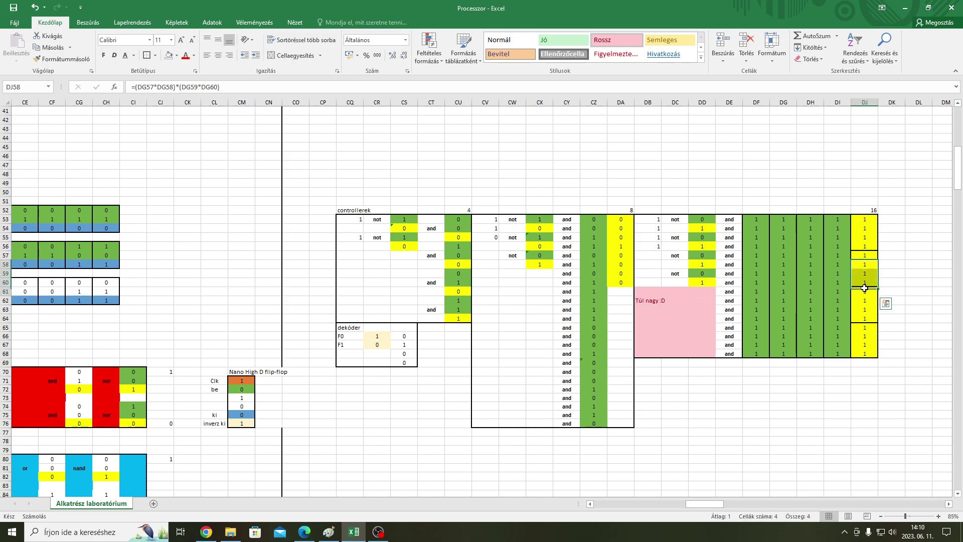
left_click(858, 326)
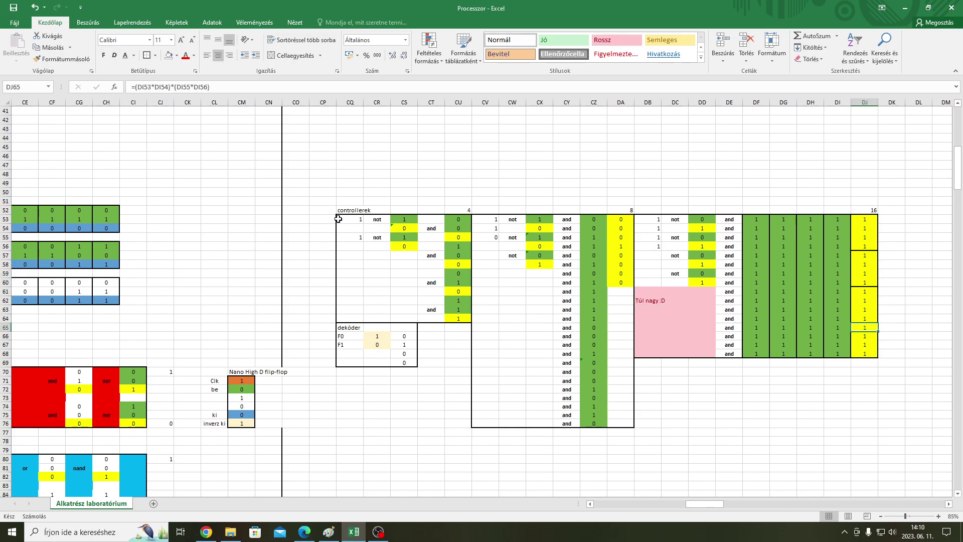
left_click_drag(349, 217, 454, 315)
left_click(493, 291)
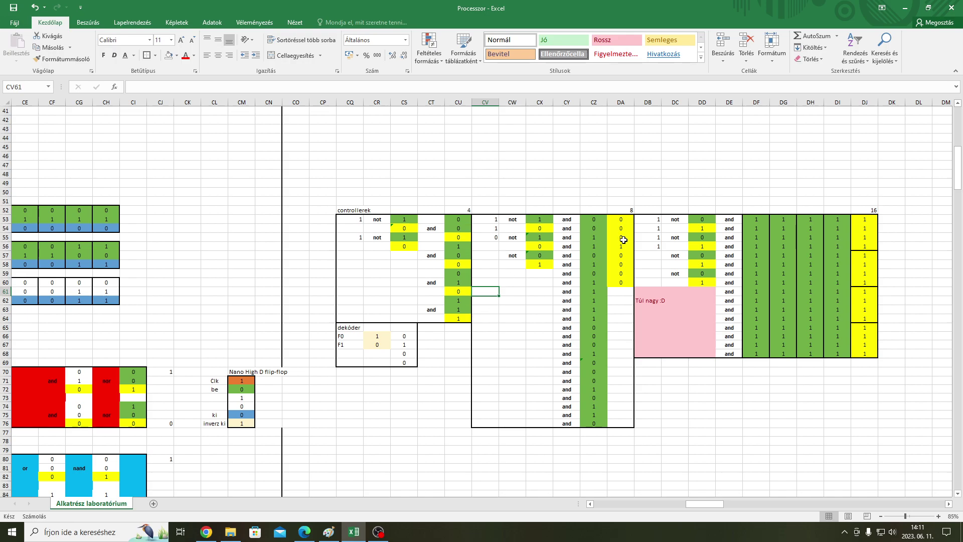
Step: Compare the 8-output controller's results in column DA with the 16-output controller's and-gate columns DF to DI and results in column DJ
left_click(623, 219)
left_click(621, 228)
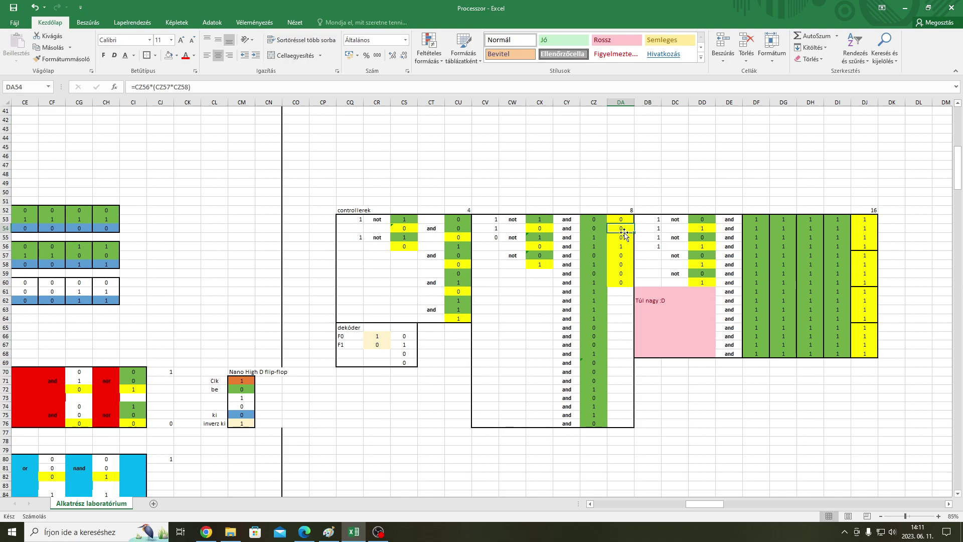
left_click(621, 253)
left_click_drag(864, 220, 863, 352)
left_click(785, 310)
left_click_drag(760, 293, 836, 300)
left_click(789, 308)
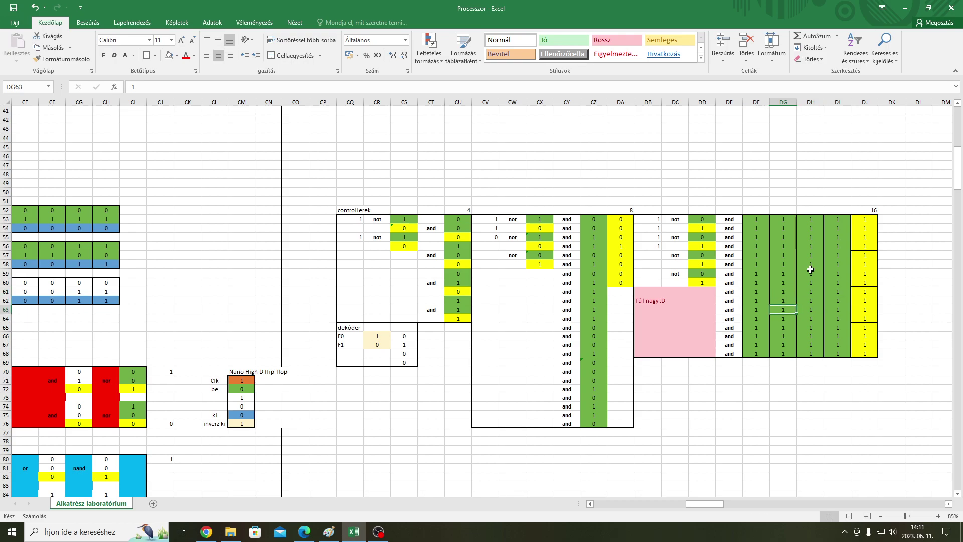
Step: Examine the first nano D flip flop of the 4-bit register and the register's place below the controllers
scroll(789, 273, "down", 12)
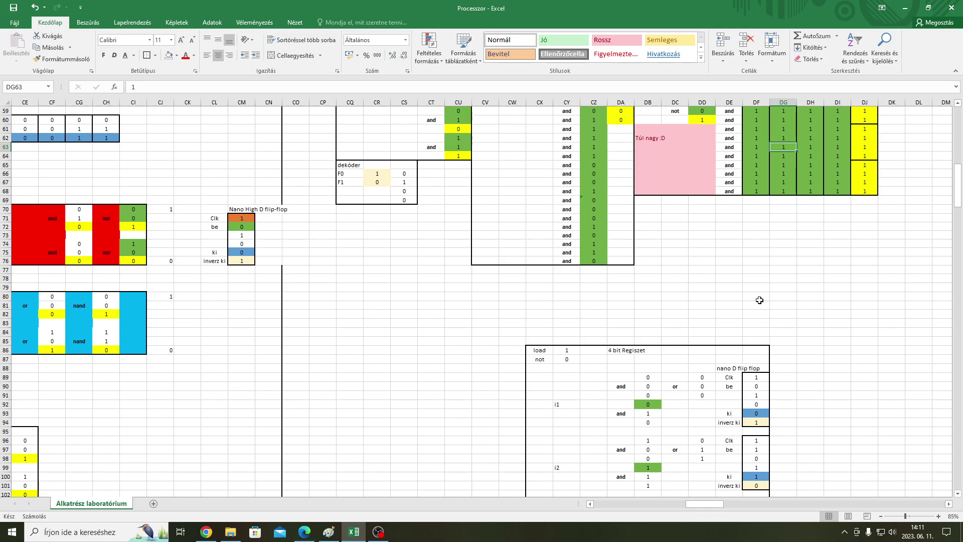
left_click(810, 182)
left_click(759, 257)
left_click(758, 263)
left_click(751, 239)
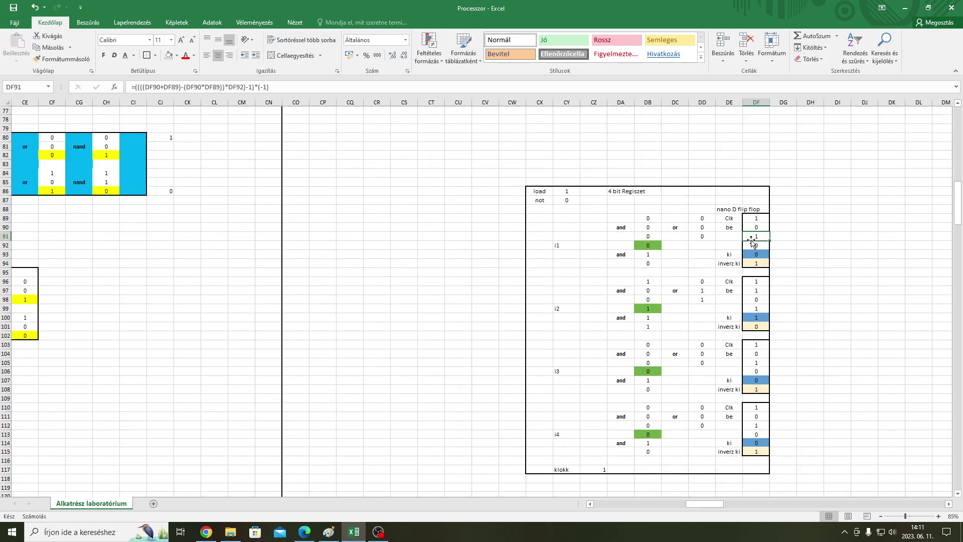
scroll(574, 156, "up", 3)
left_click(627, 300)
left_click(475, 235)
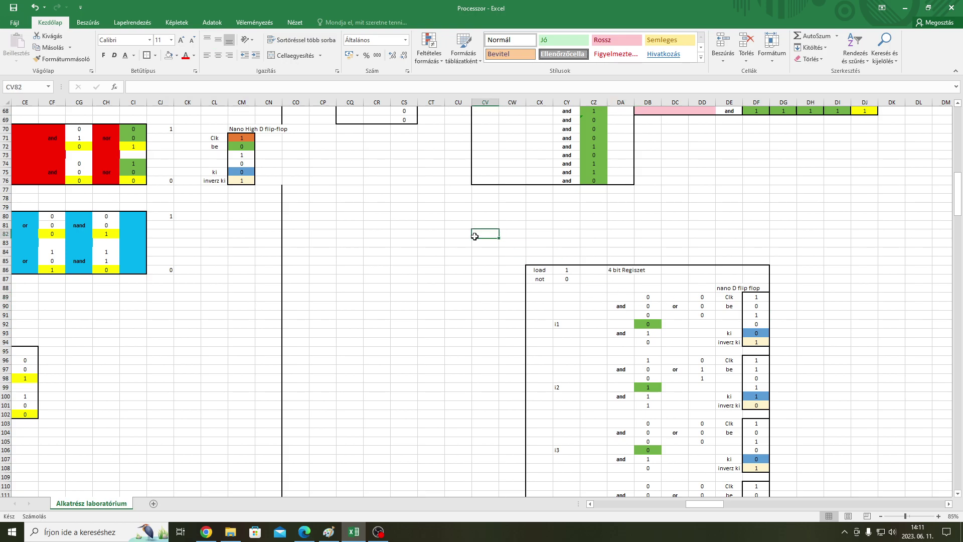
scroll(482, 219, "up", 4)
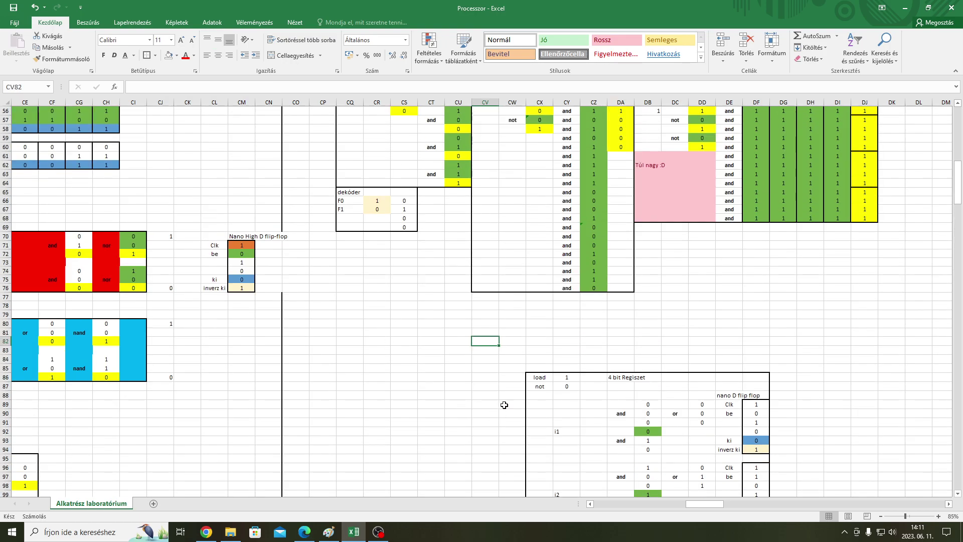
scroll(501, 414, "down", 10)
scroll(543, 311, "up", 3)
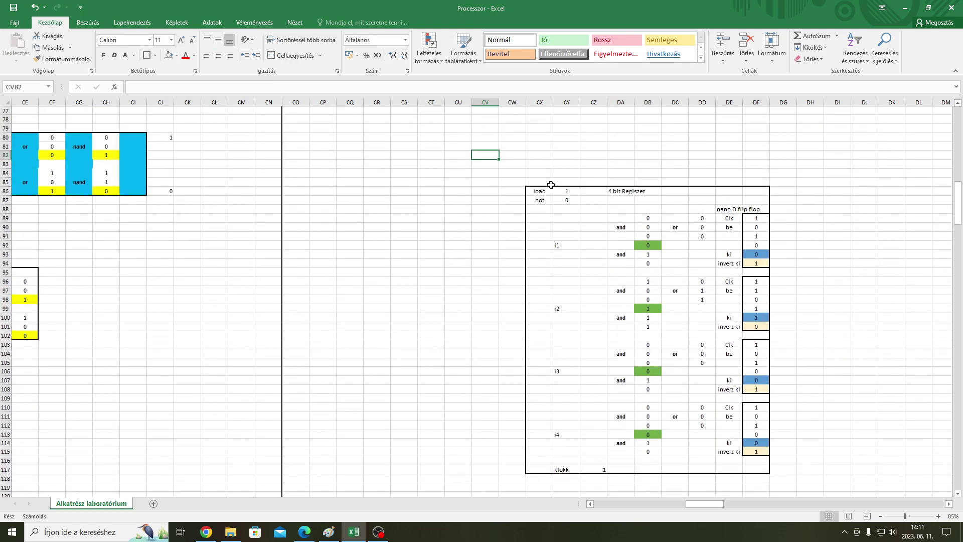
Step: Arrange the Excel workbook side by side with the Computer Architecture PDF in Edge and switch to the PDF
key("super+Right")
left_click(328, 230)
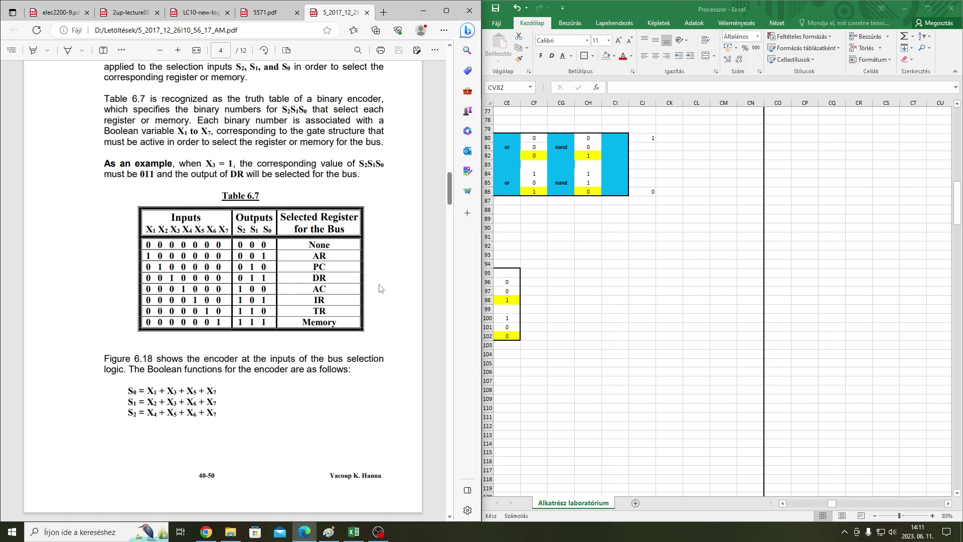
key("alt+Tab")
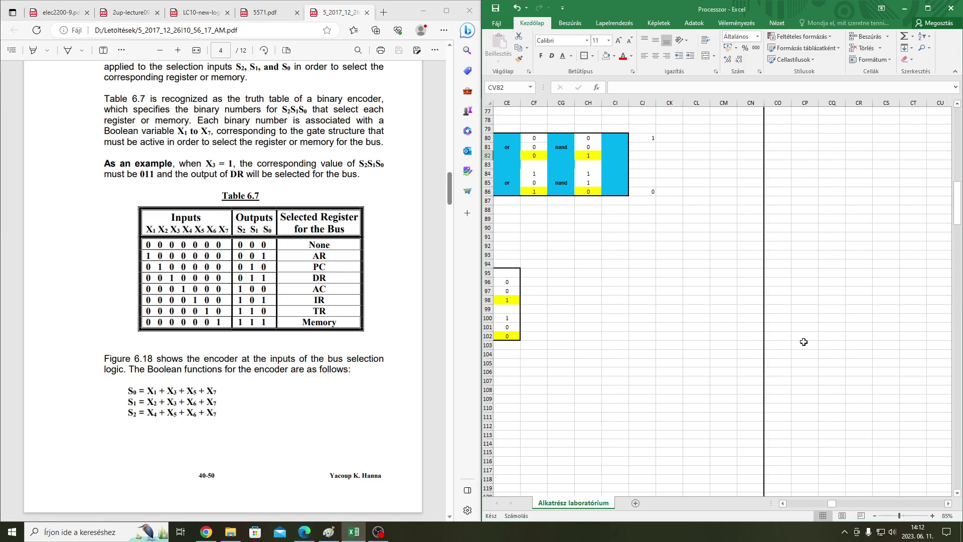
left_click(109, 203)
Step: Read the PDF's section on common bus control, including Table 6.7 and the encoder logic in Figures 6.18 and 6.19
scroll(339, 162, "up", 5)
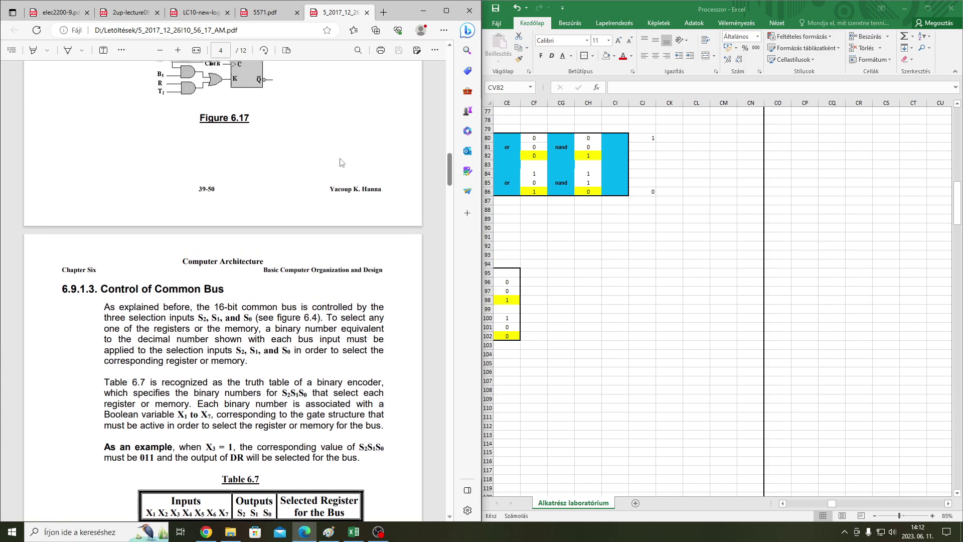
scroll(356, 256, "up", 5)
scroll(356, 271, "down", 12)
scroll(356, 291, "up", 2)
scroll(357, 293, "down", 5)
scroll(356, 296, "up", 2)
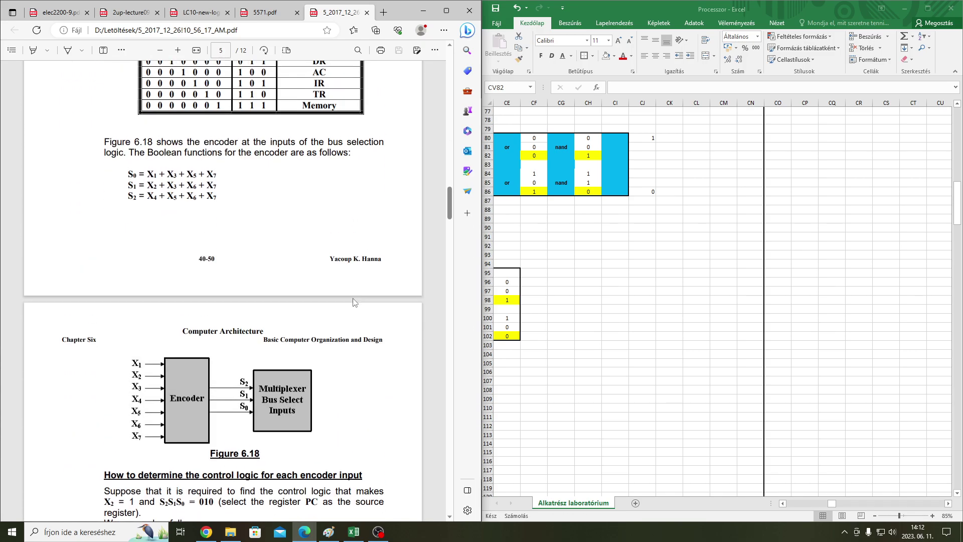
scroll(284, 391, "down", 6)
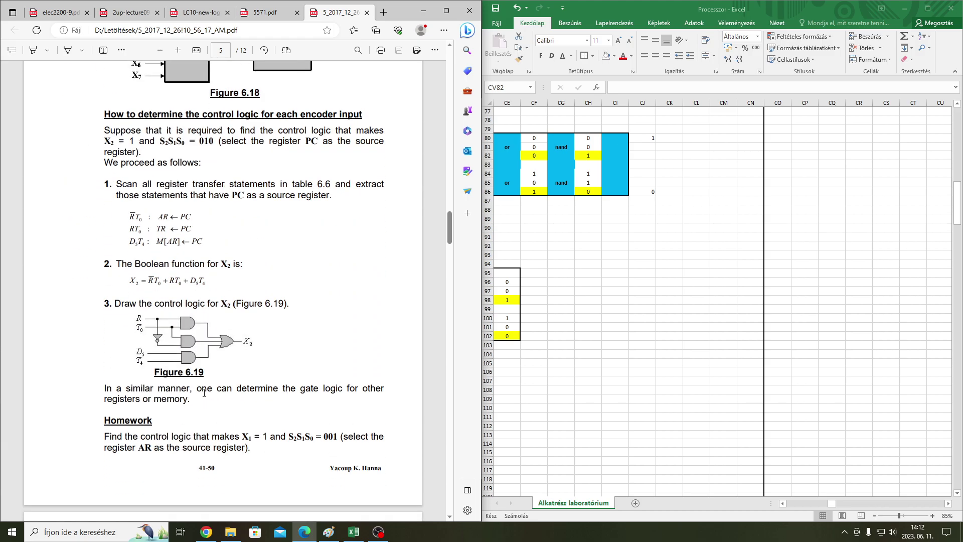
scroll(206, 399, "up", 10)
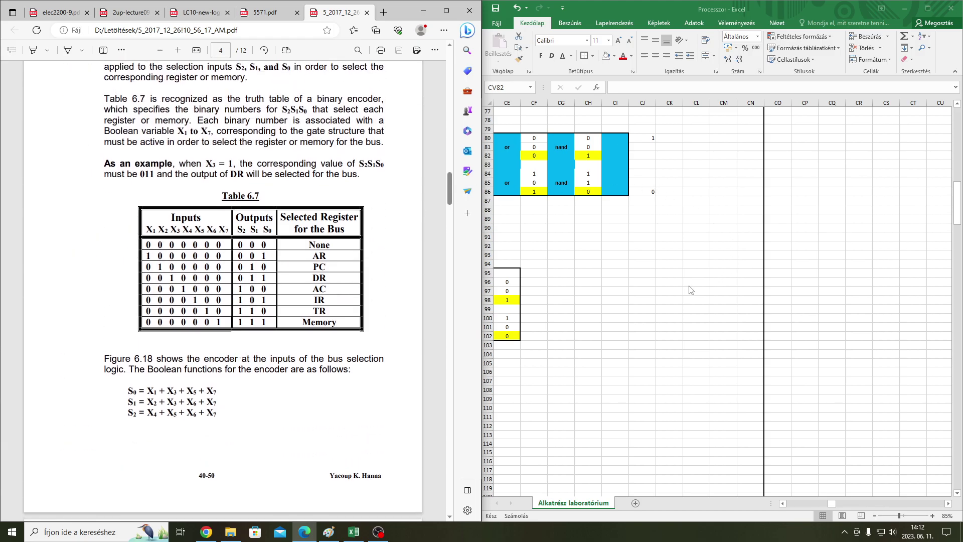
Step: Return to the Excel workbook at full screen and examine the 4-bit register, including its i1 input cell
left_click(927, 8)
scroll(459, 223, "up", 6)
scroll(497, 269, "down", 8)
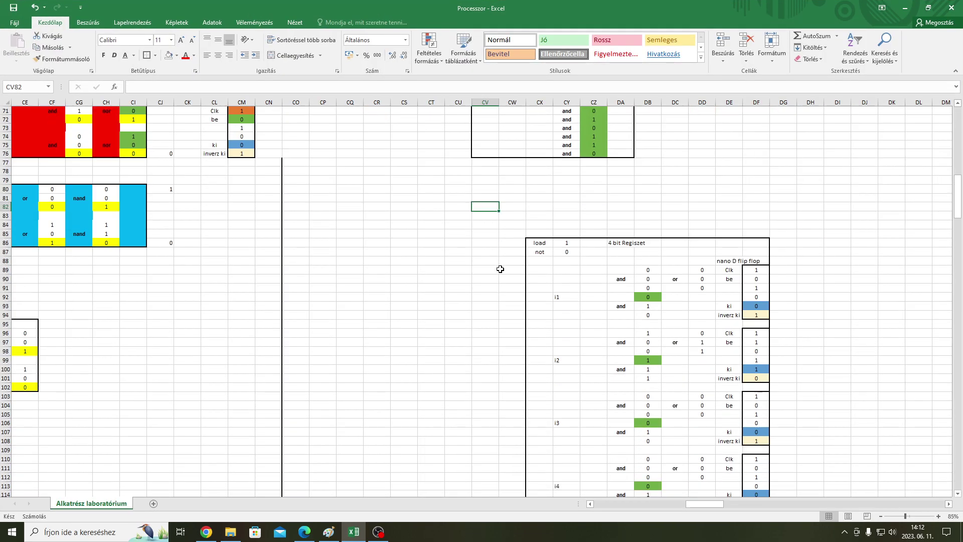
scroll(576, 232, "up", 3)
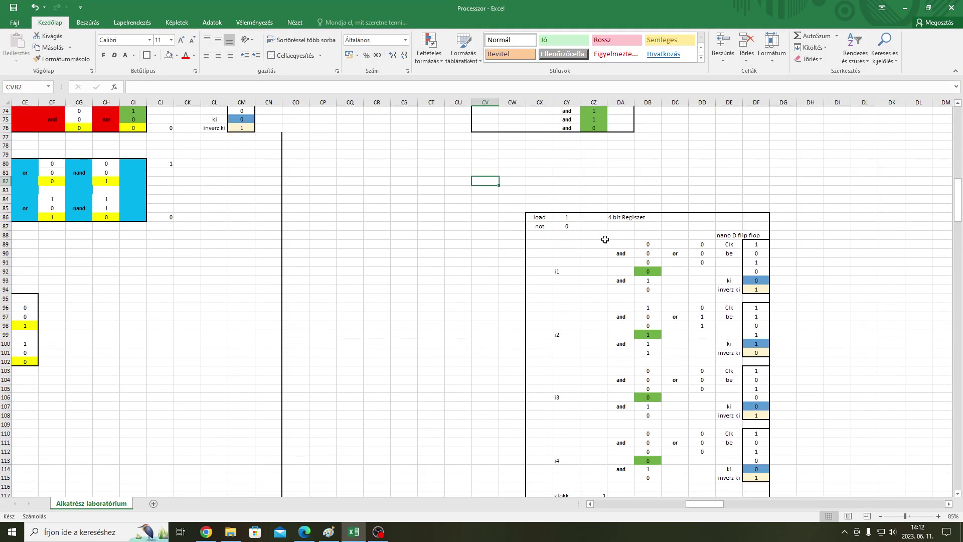
scroll(461, 269, "up", 2)
scroll(314, 282, "down", 3)
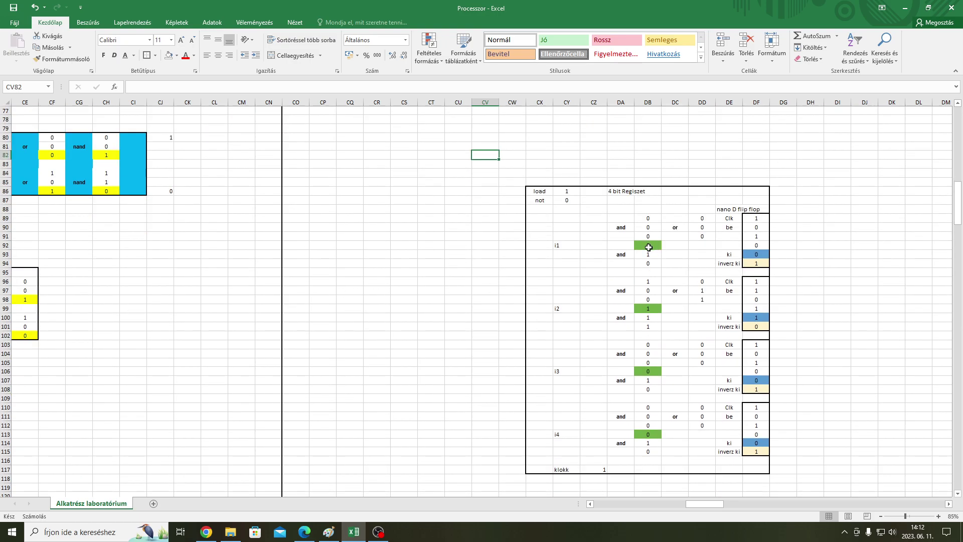
left_click(648, 247)
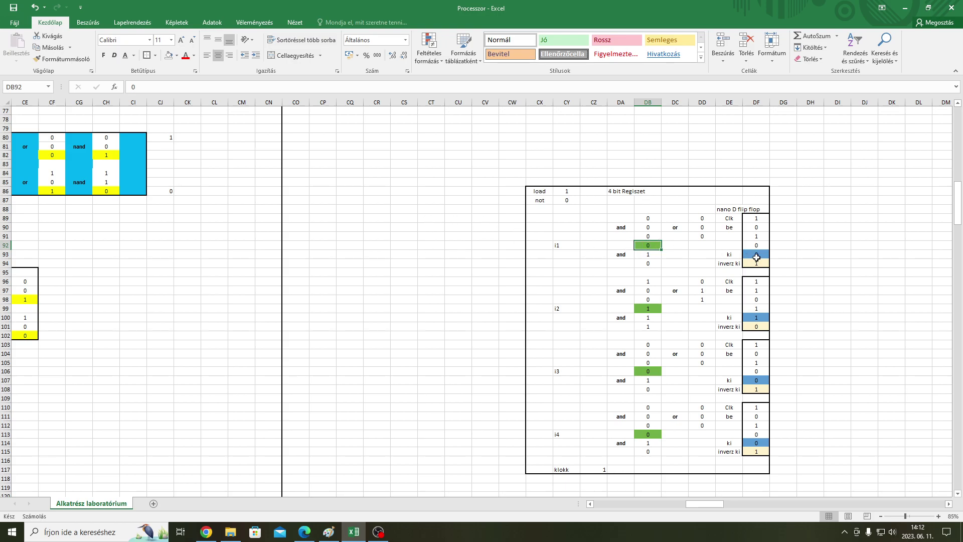
left_click(440, 245)
scroll(440, 246, "down", 2)
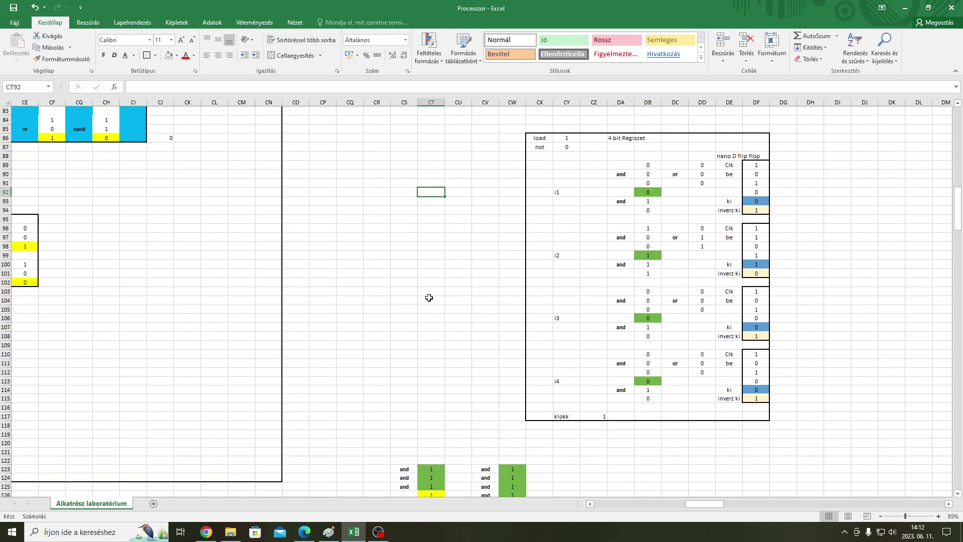
Step: Mark the empty columns DI and DJ beside the 4-bit register and try 1, 0 and 1 in turn in cell DI88
left_click_drag(837, 137, 843, 349)
left_click_drag(867, 137, 858, 344)
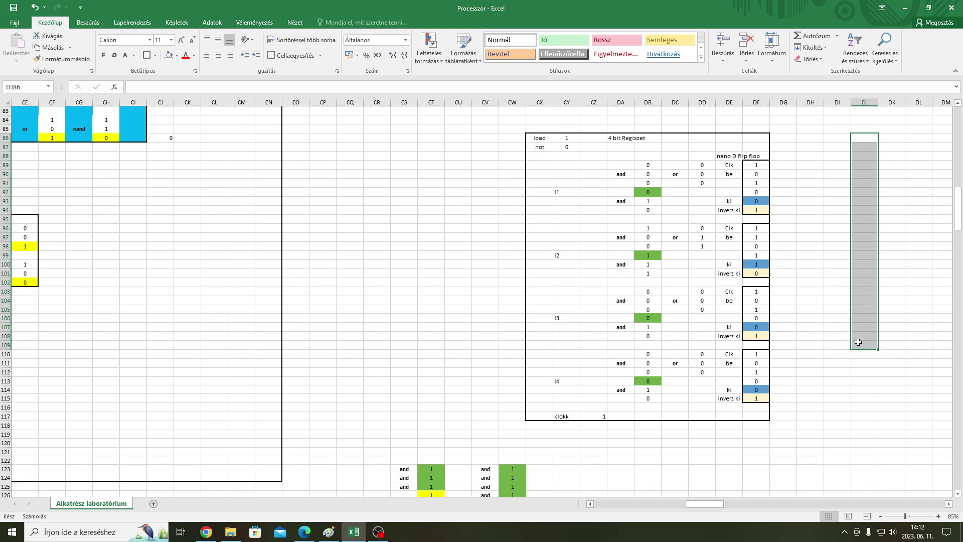
left_click(833, 157)
key("Left")
key("Right")
key("Left")
key("Right")
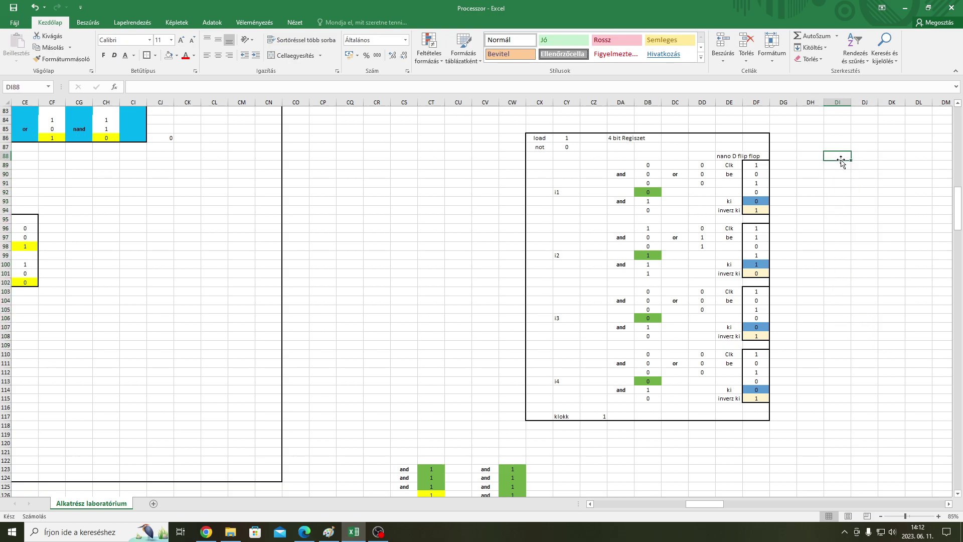
type("1")
key("Return")
key("Up")
type("0")
key("Return")
key("Up")
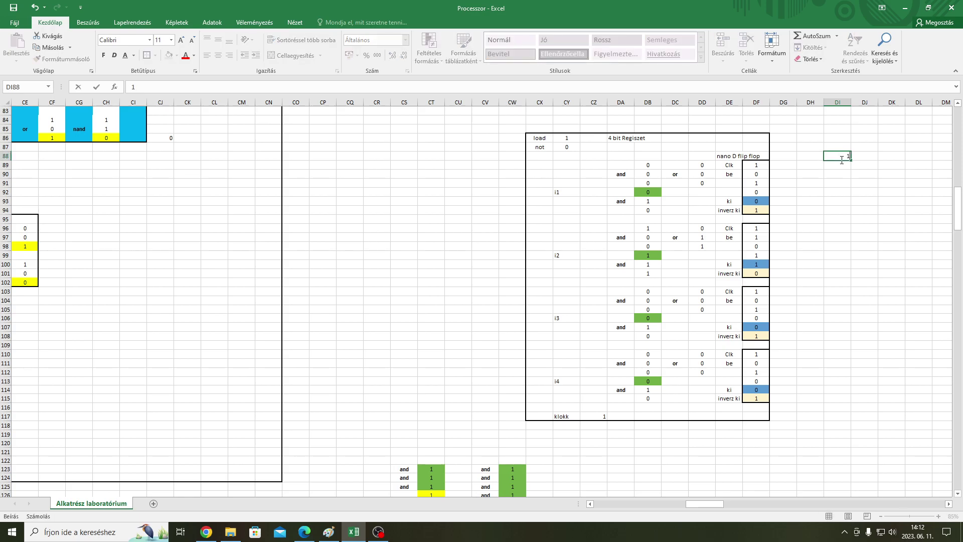
type("1")
key("Return")
key("Up")
key("Down")
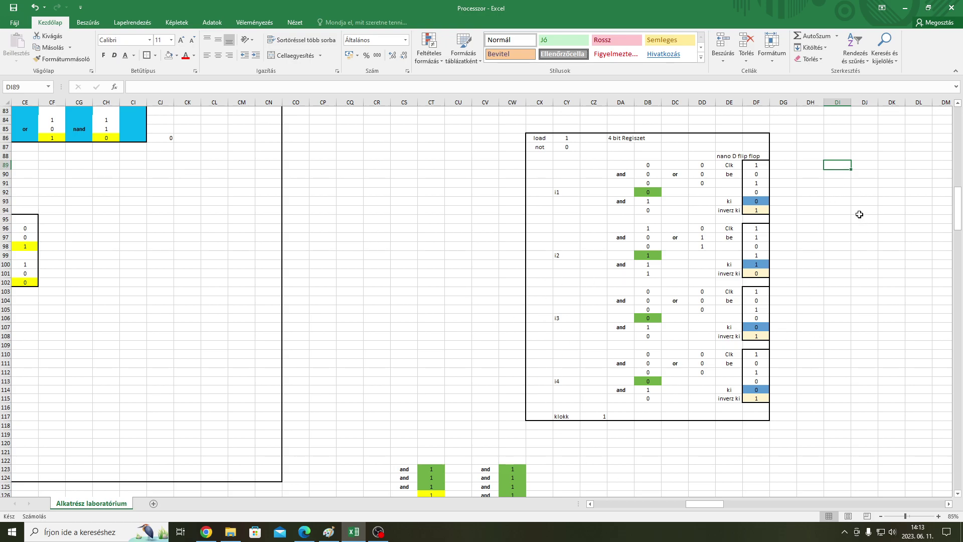
key("Down")
key("Down")
key("Down")
key("Down")
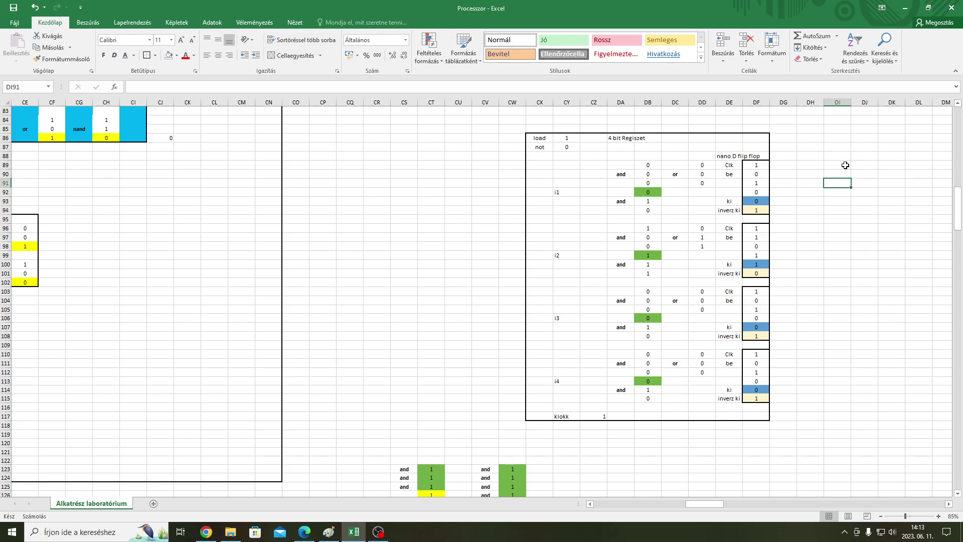
key("Down")
key("Down")
key("Down")
key("Down")
key("Down")
key("Down")
key("Down")
key("Down")
key("Down")
key("Down")
key("Down")
key("Down")
key("Left")
key("Up")
key("Up")
key("Up")
key("Up")
key("Up")
key("Up")
key("Up")
key("Up")
key("Up")
key("Up")
key("Up")
key("Up")
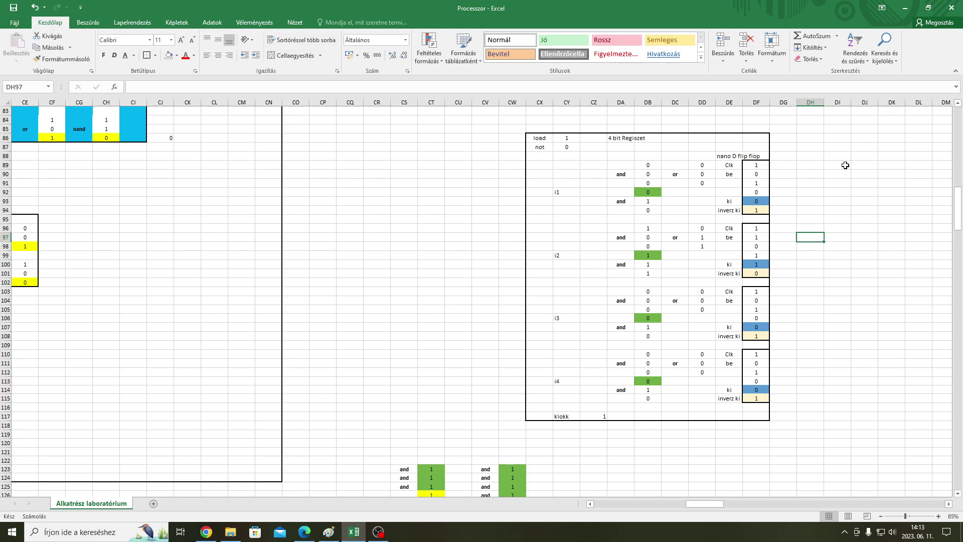
key("Up")
key("Up")
scroll(848, 165, "up", 1)
left_click(526, 150)
left_click(505, 145)
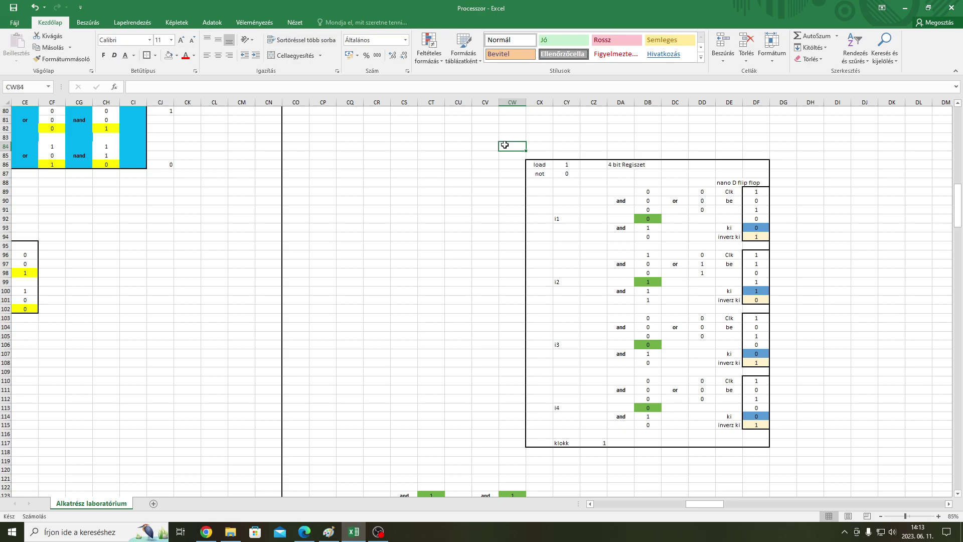
left_click_drag(700, 136, 833, 151)
left_click(832, 183)
left_click(846, 164)
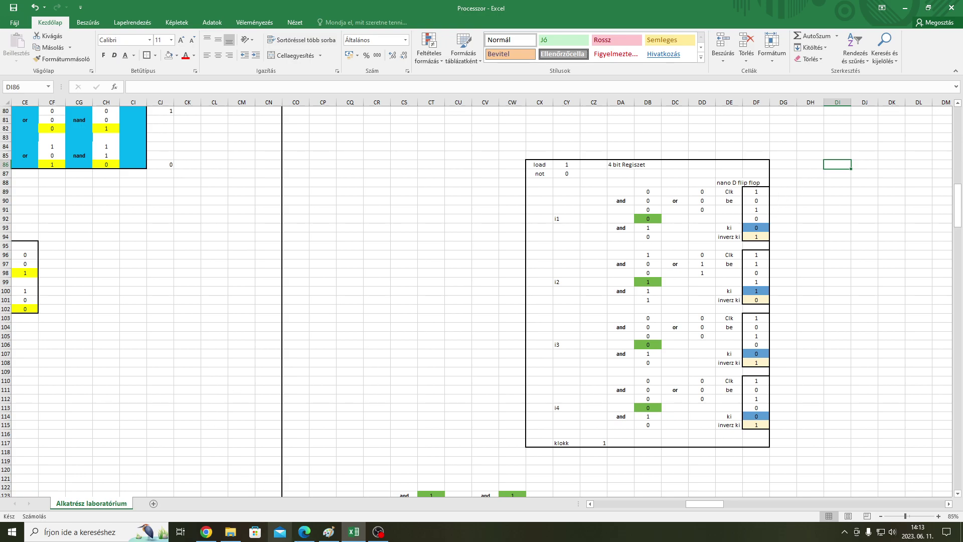
Step: Switch to OBS to check the running recording and return to the 4-bit register in the Excel workbook
left_click(379, 532)
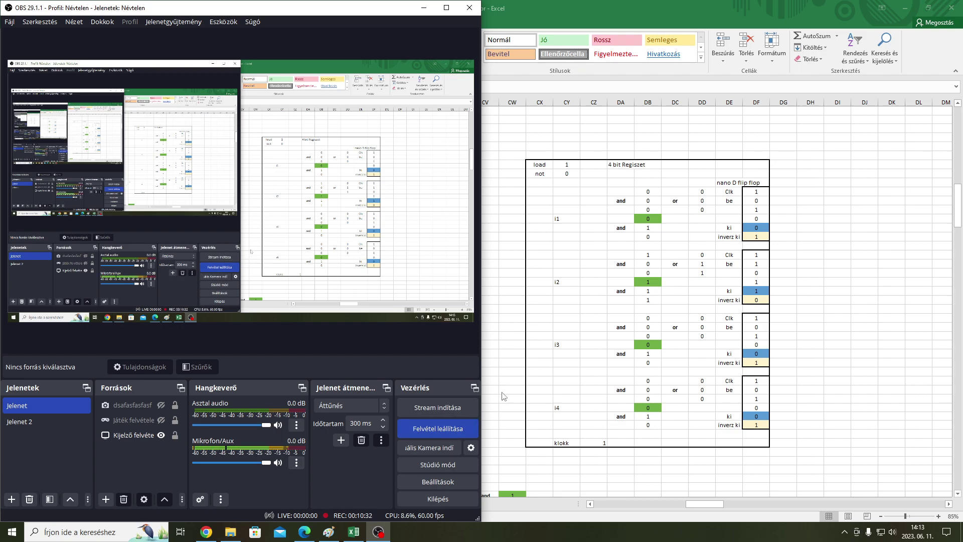
left_click(518, 366)
left_click(494, 363)
scroll(493, 365, "up", 1)
scroll(493, 365, "up", 3)
scroll(494, 365, "down", 3)
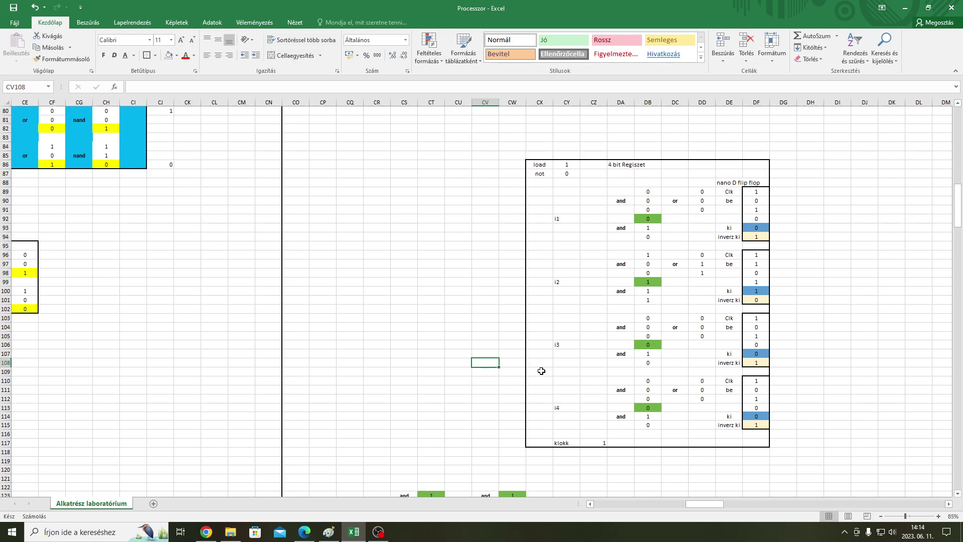
Step: Point out the 4-bit register's input cells i1 to i4 in column DB and the empty cells around the register
left_click_drag(639, 218, 639, 399)
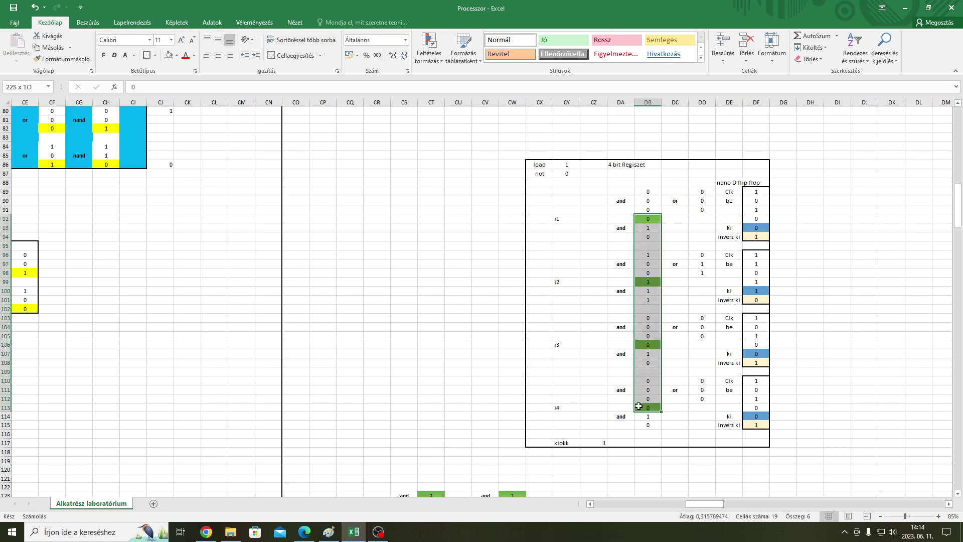
left_click_drag(507, 318, 496, 318)
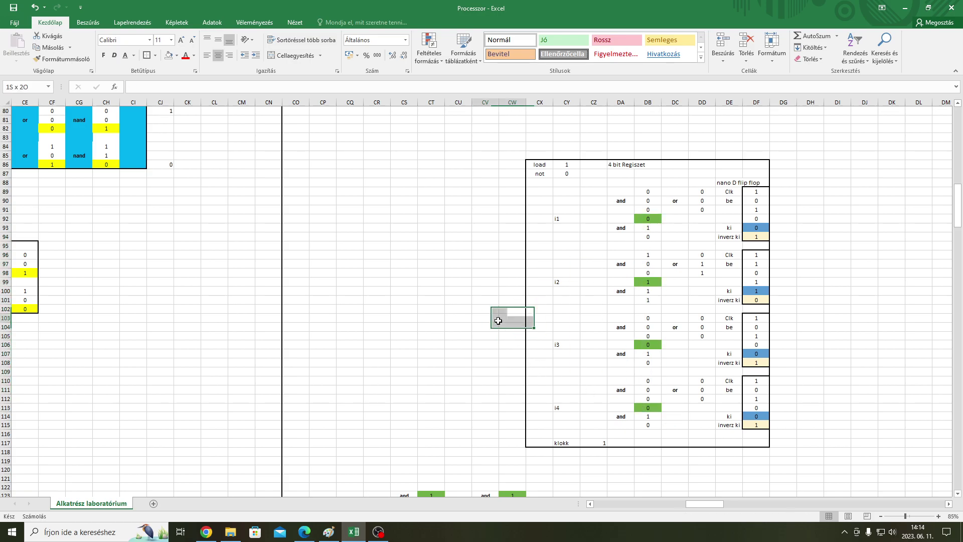
left_click(875, 281)
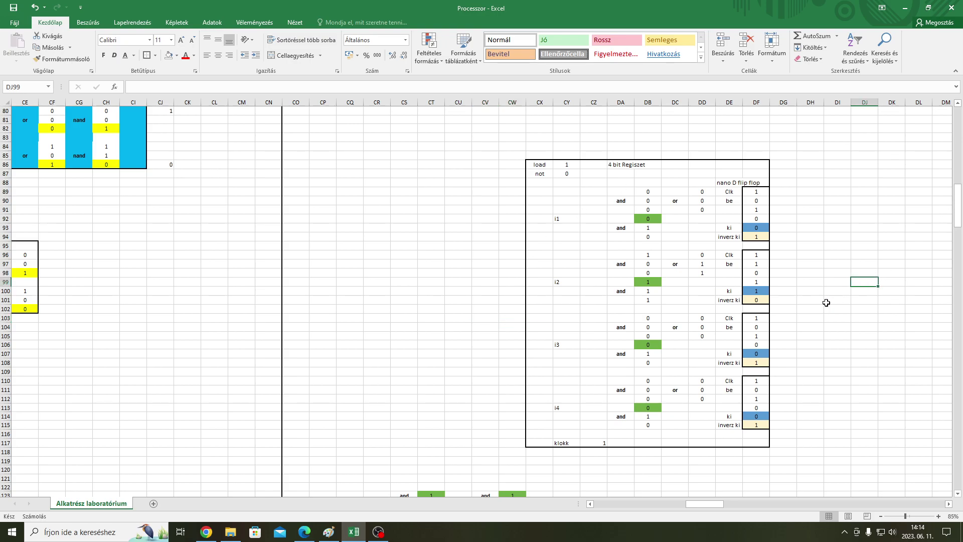
left_click(458, 244)
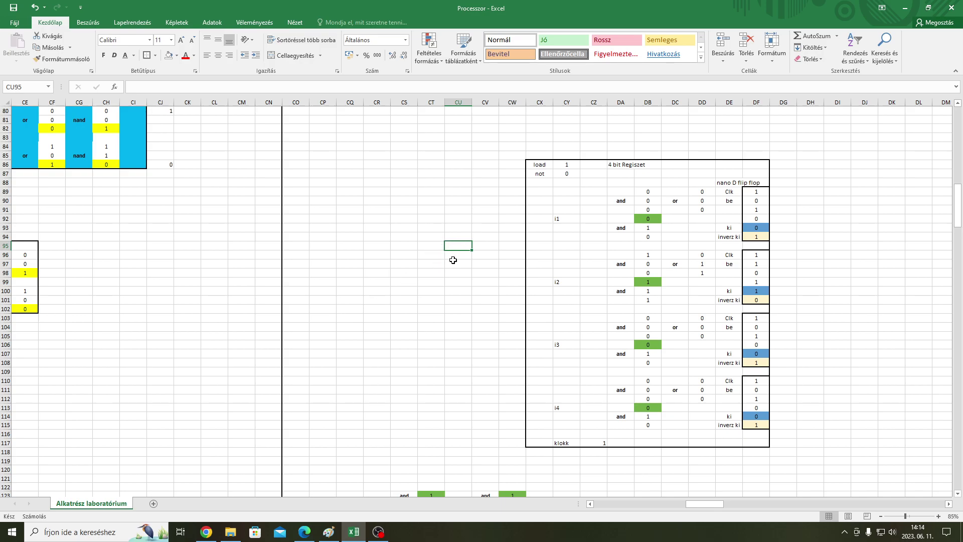
left_click(457, 204)
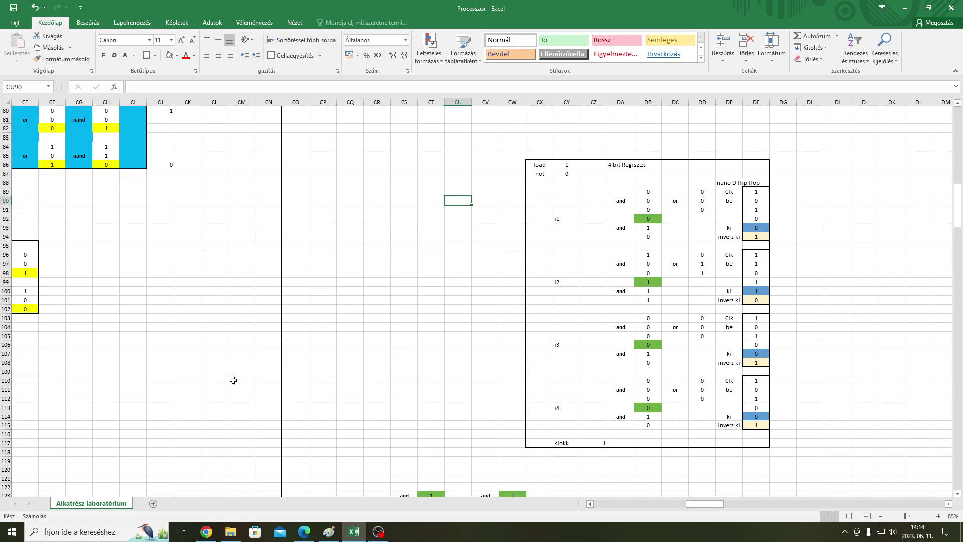
Step: Show the Excel workbook beside the OBS window and bring the 4-bit register into view
double_click(528, 9)
left_click(560, 261)
scroll(714, 291, "up", 3)
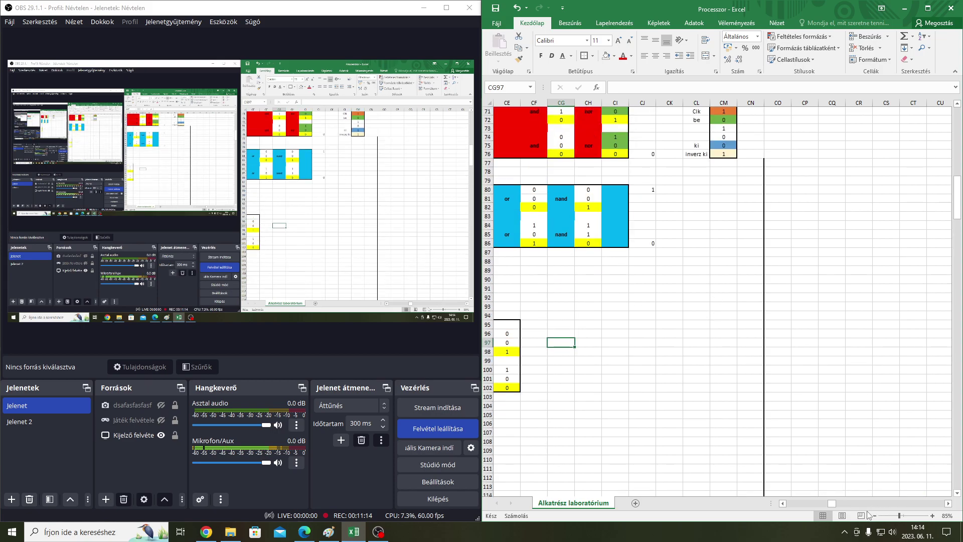
left_click(949, 504)
left_click(948, 503)
left_click(948, 503)
scroll(834, 393, "down", 4)
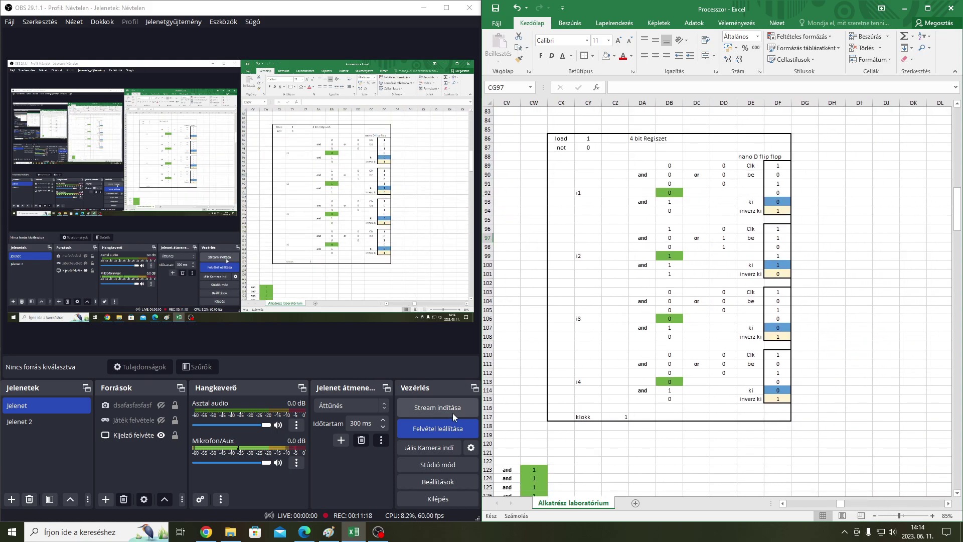